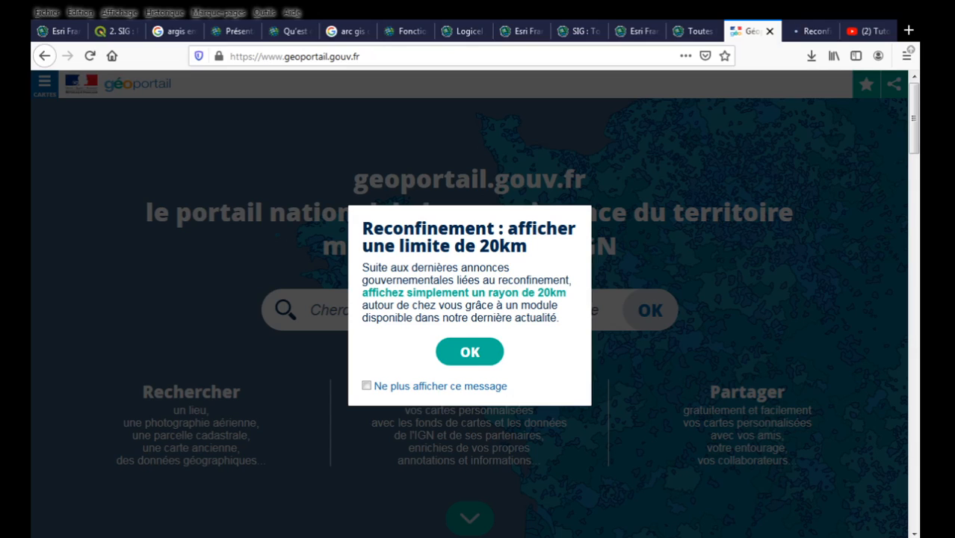
# Read the reconfinement popup text, then switch to the 'Reconfinement : afficher une limite de 20km' article tab.
pyautogui.moveTo(363, 267); pyautogui.dragTo(554, 320)
pyautogui.click(557, 321)
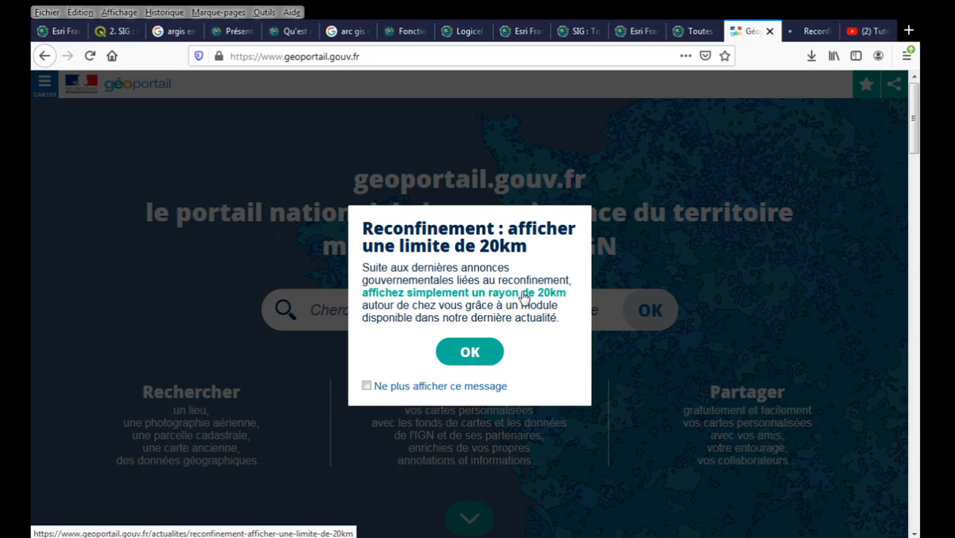
pyautogui.click(794, 35)
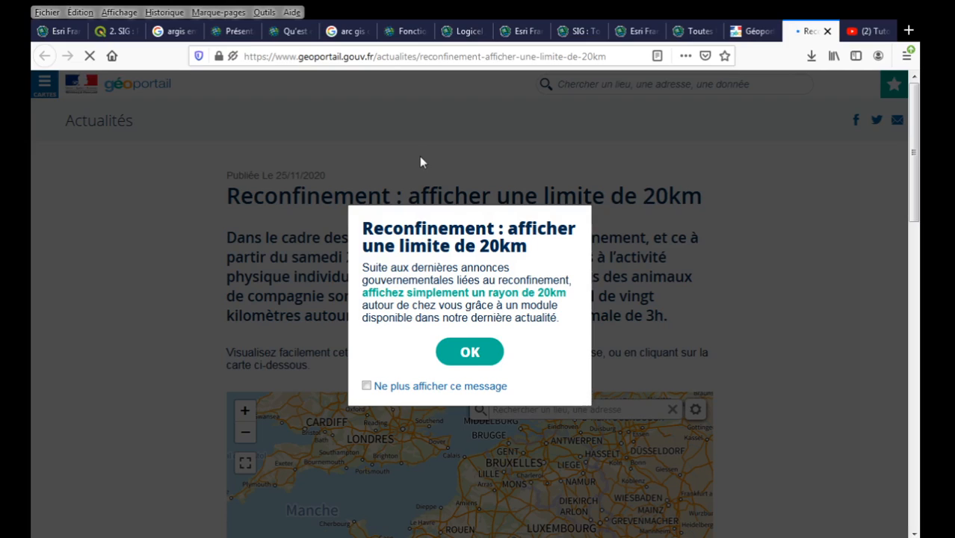
# Dismiss the reconfinement popup and bring the article's France map into view.
pyautogui.click(478, 359)
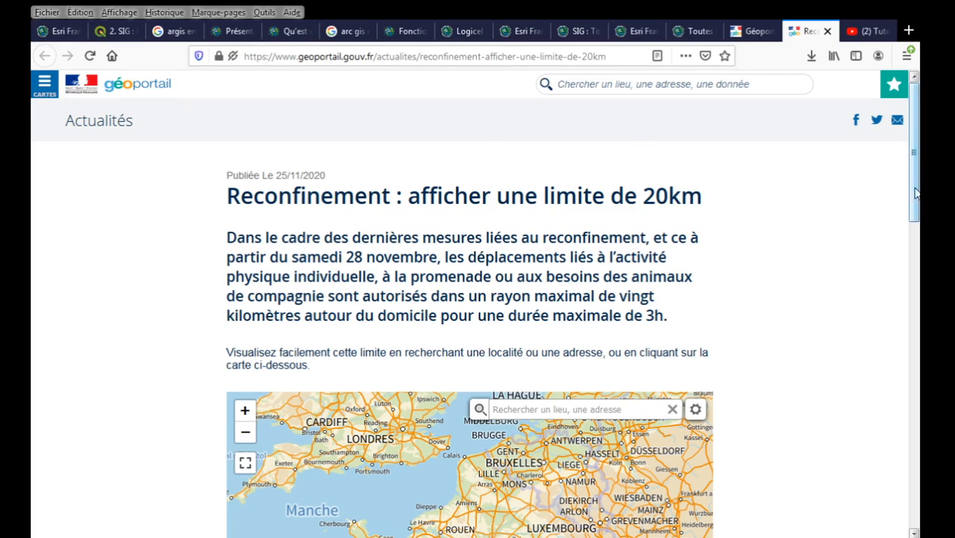
pyautogui.scroll(-7, 893, 292)
pyautogui.scroll(3, 879, 336)
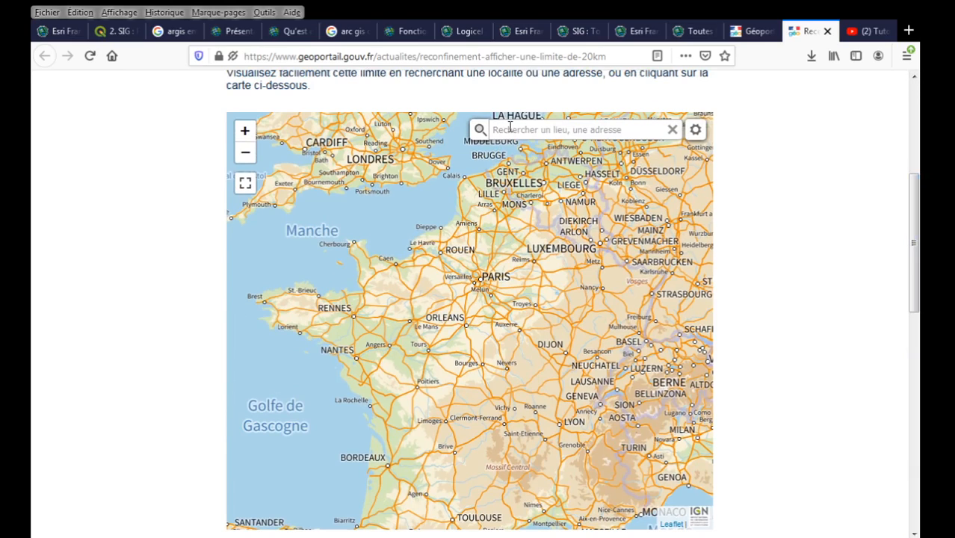
pyautogui.click(510, 127)
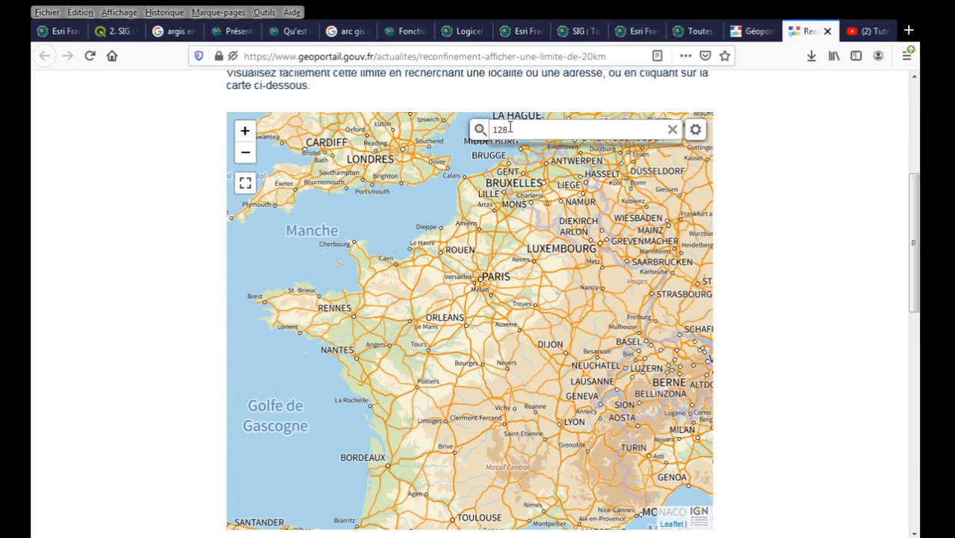
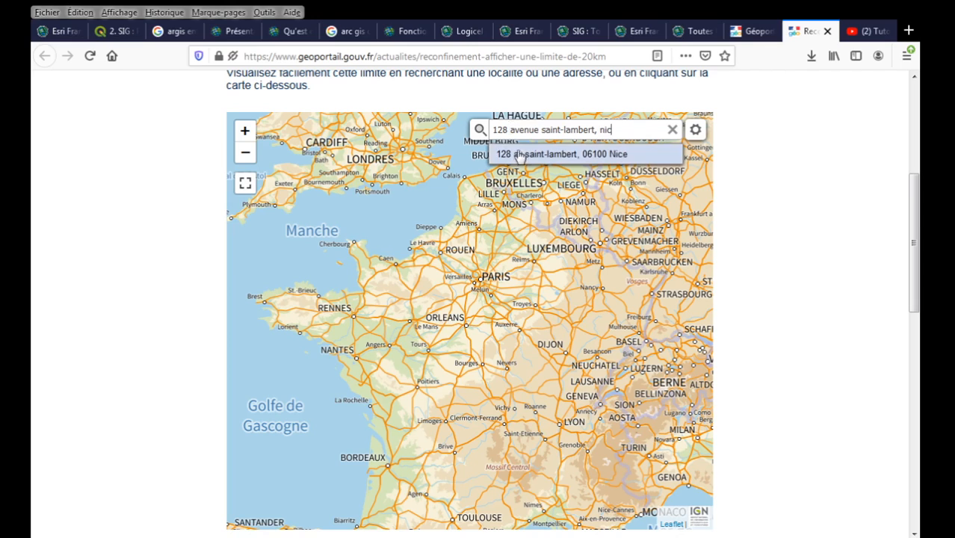
pyautogui.click(514, 153)
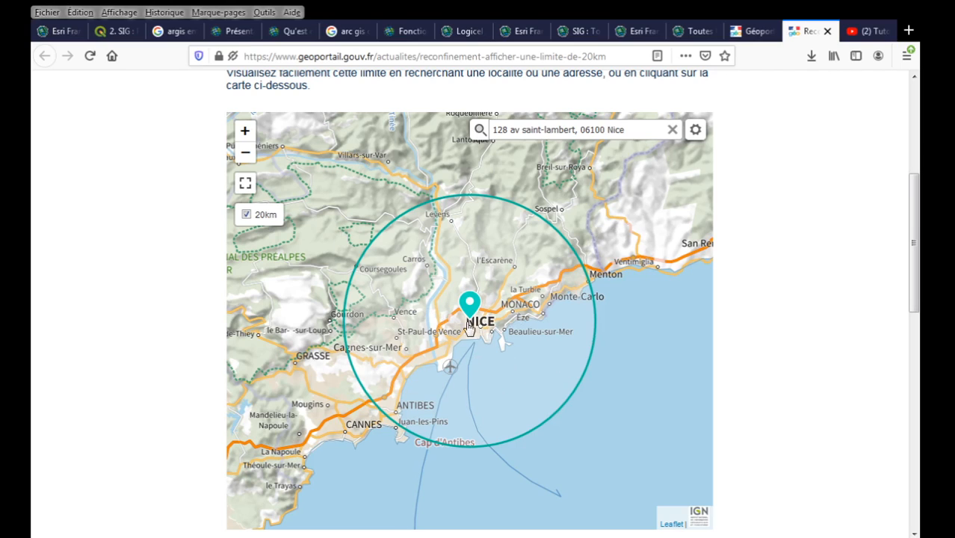
pyautogui.click(246, 215)
pyautogui.click(247, 216)
pyautogui.moveTo(907, 306)
pyautogui.mouseDown()
pyautogui.moveTo(907, 390)
pyautogui.moveTo(914, 281)
pyautogui.moveTo(915, 312)
pyautogui.mouseUp()
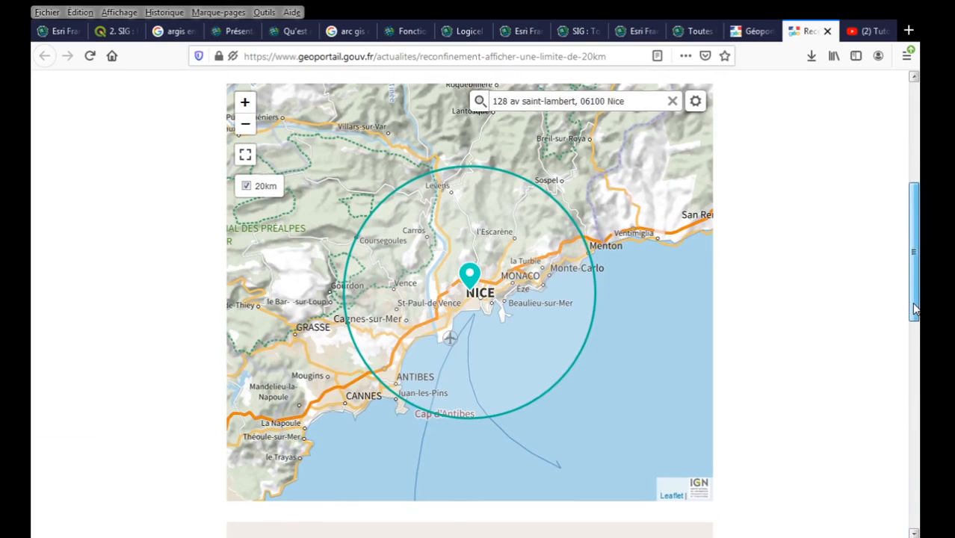
pyautogui.click(504, 102)
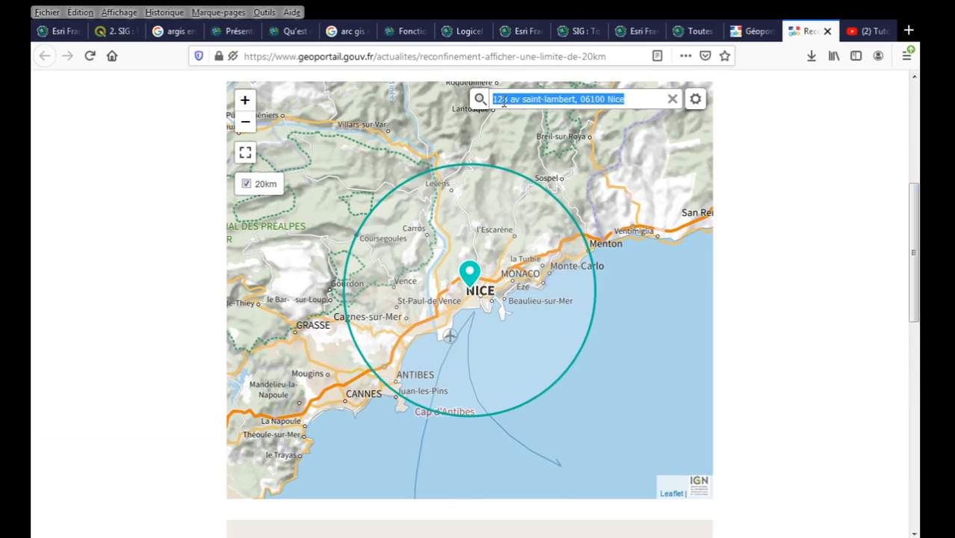
pyautogui.click(504, 103)
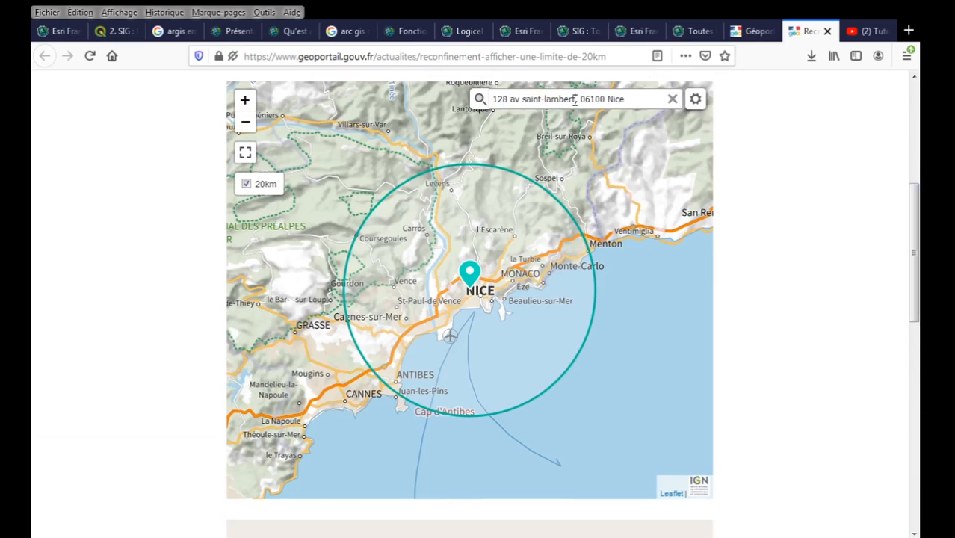
pyautogui.moveTo(575, 100); pyautogui.dragTo(494, 98)
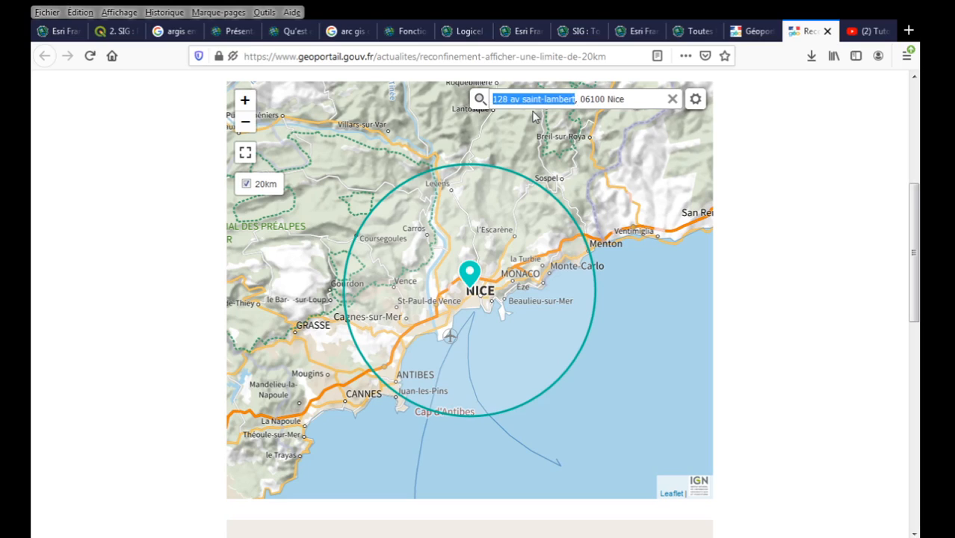
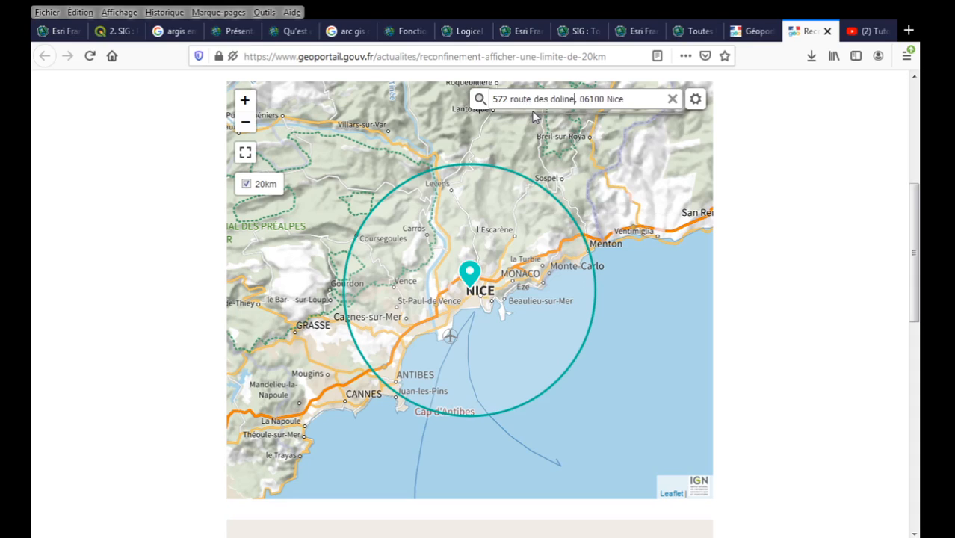
pyautogui.moveTo(577, 98); pyautogui.dragTo(656, 98)
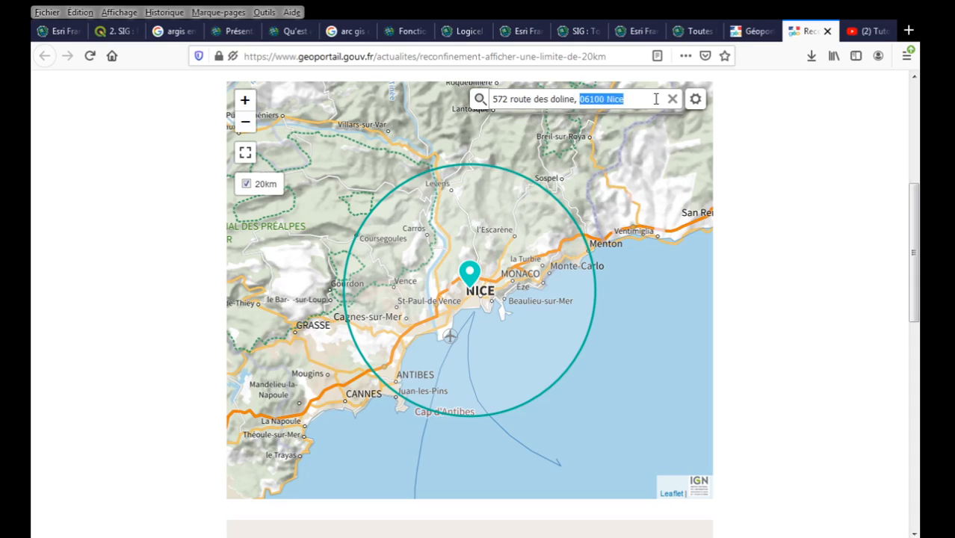
pyautogui.press('BackSpace')
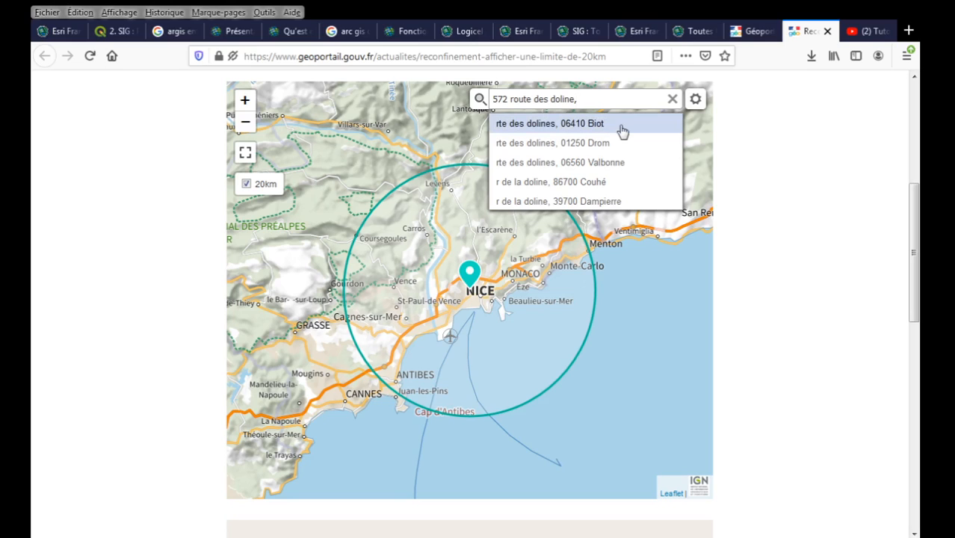
pyautogui.click(623, 130)
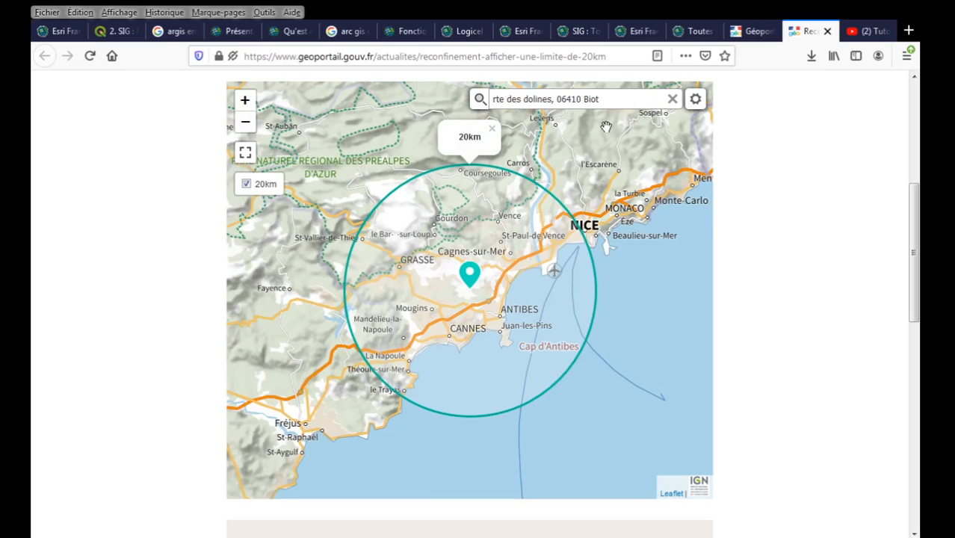
# Close the 20km label over the Biot circle, then go to the Géoportail home page and dismiss its popup.
pyautogui.click(492, 129)
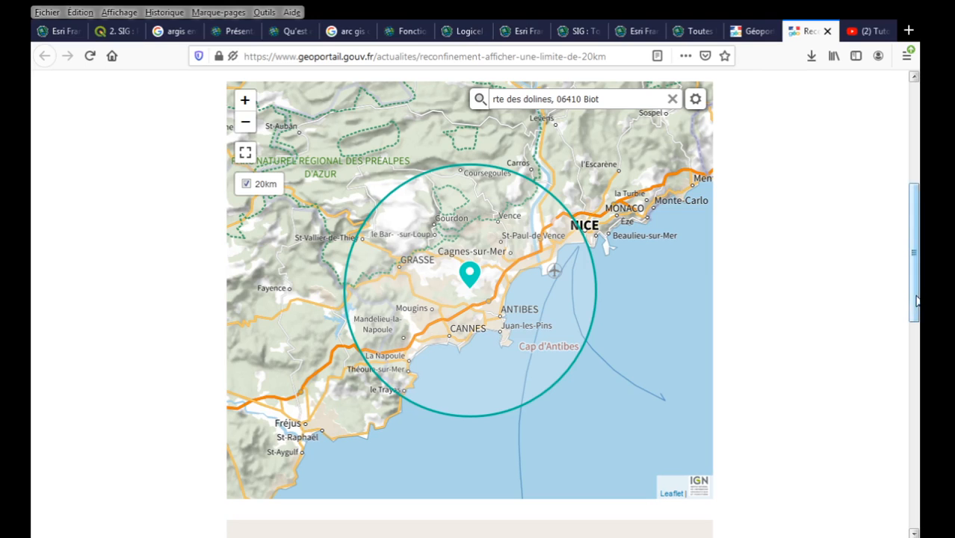
pyautogui.moveTo(915, 296); pyautogui.dragTo(893, 145)
pyautogui.scroll(-5, 870, 305)
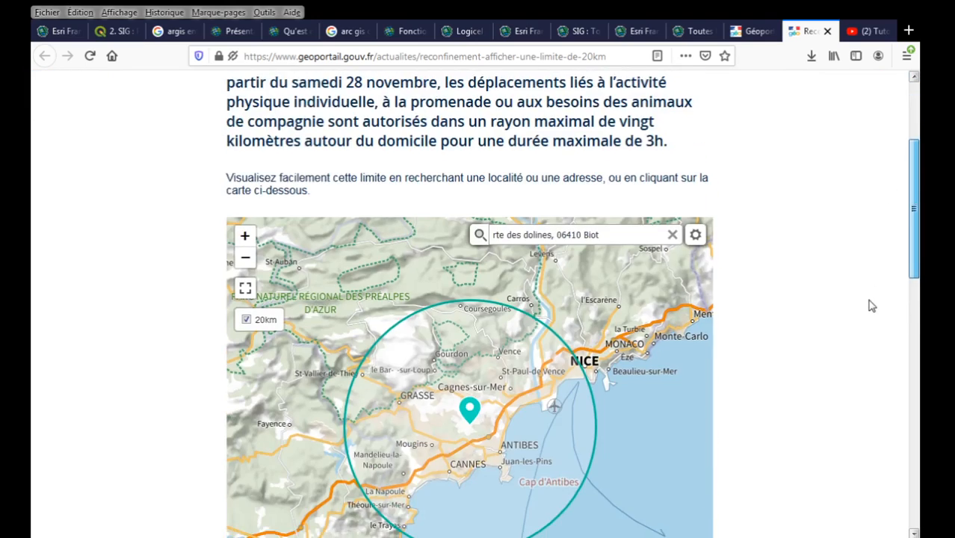
pyautogui.scroll(-1, 864, 328)
pyautogui.scroll(2, 863, 299)
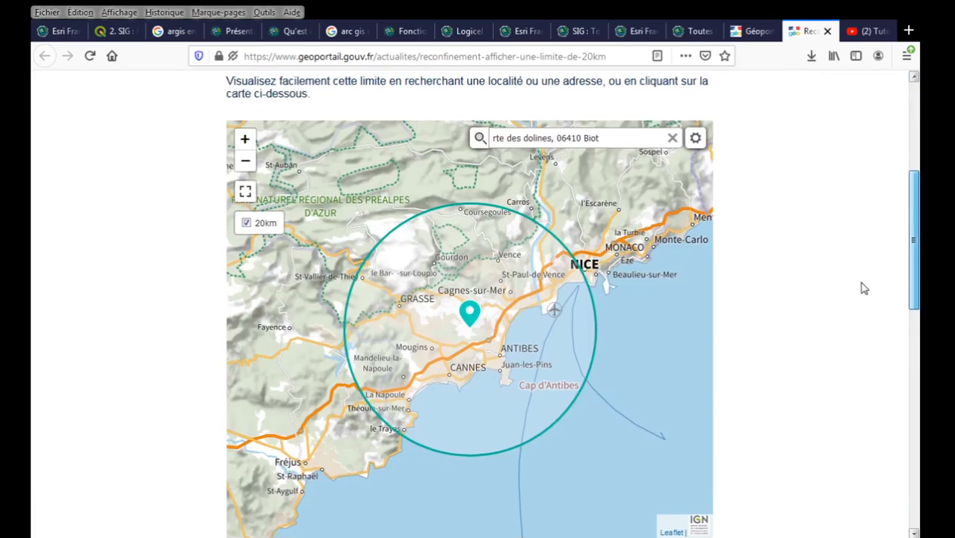
pyautogui.scroll(-1, 864, 303)
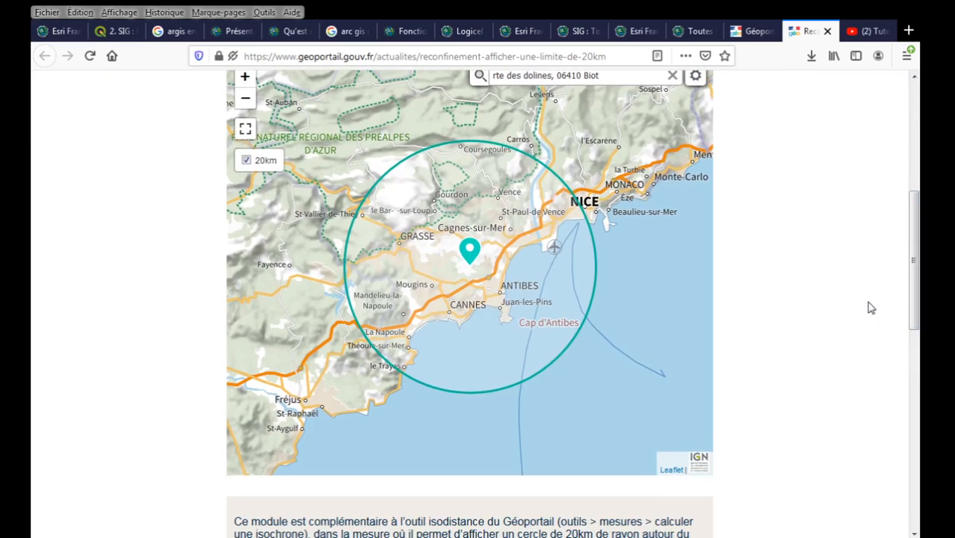
pyautogui.click(740, 34)
pyautogui.click(470, 354)
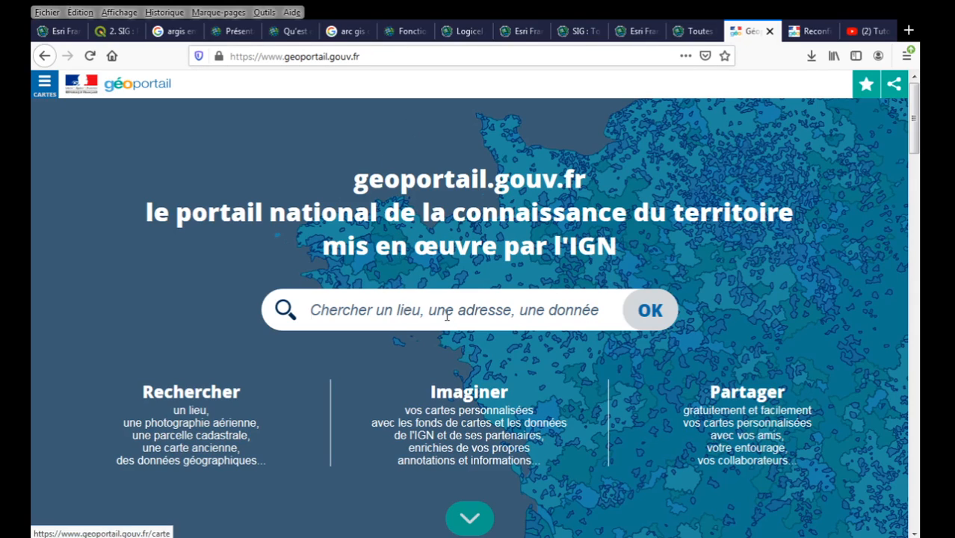
pyautogui.click(444, 314)
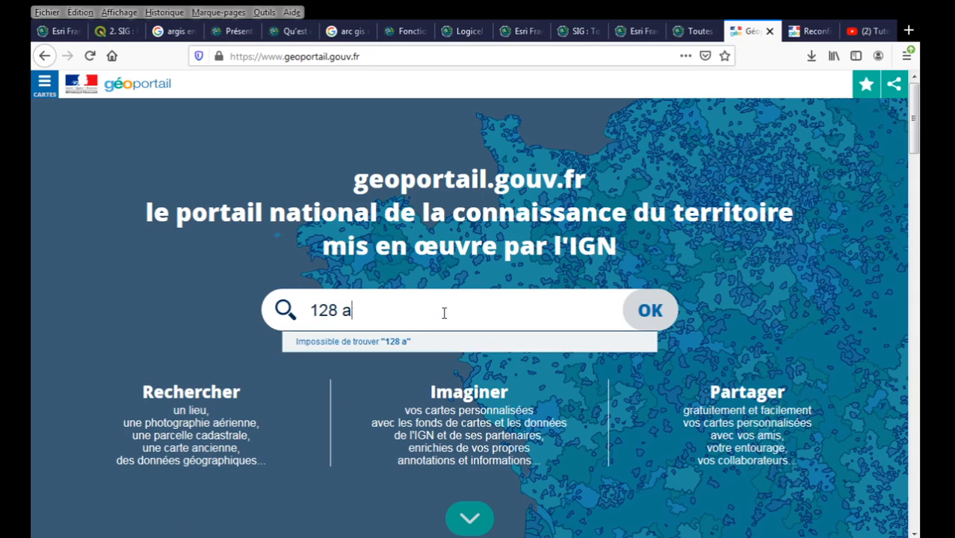
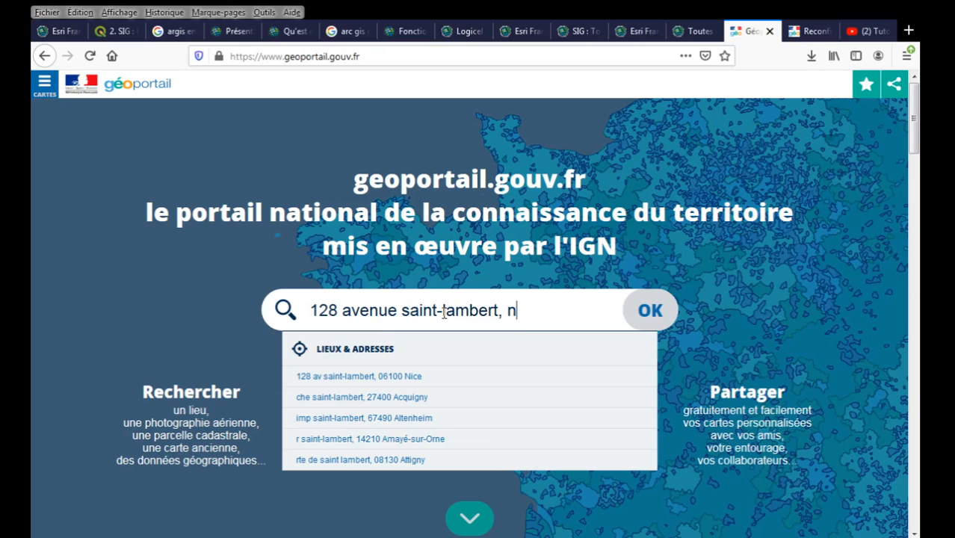
pyautogui.click(422, 379)
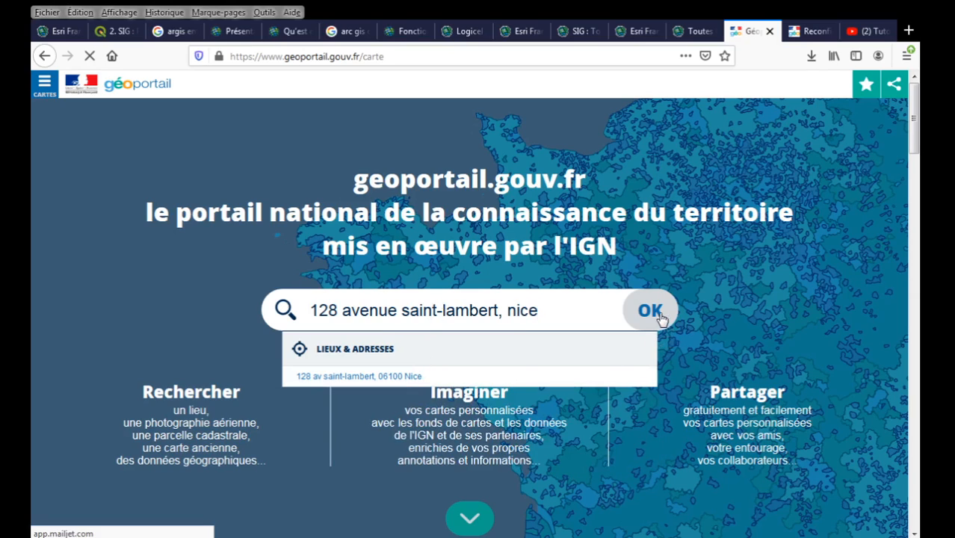
pyautogui.click(661, 318)
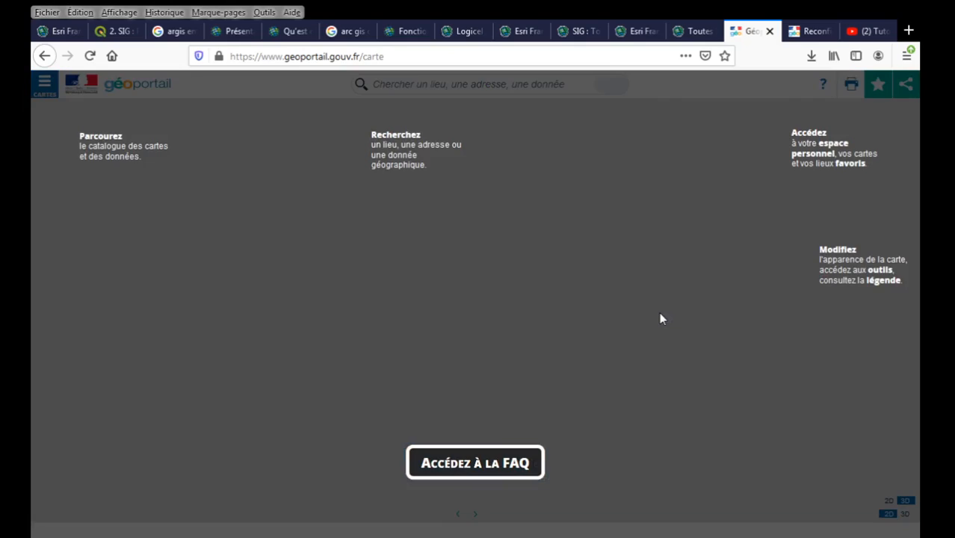
pyautogui.click(661, 318)
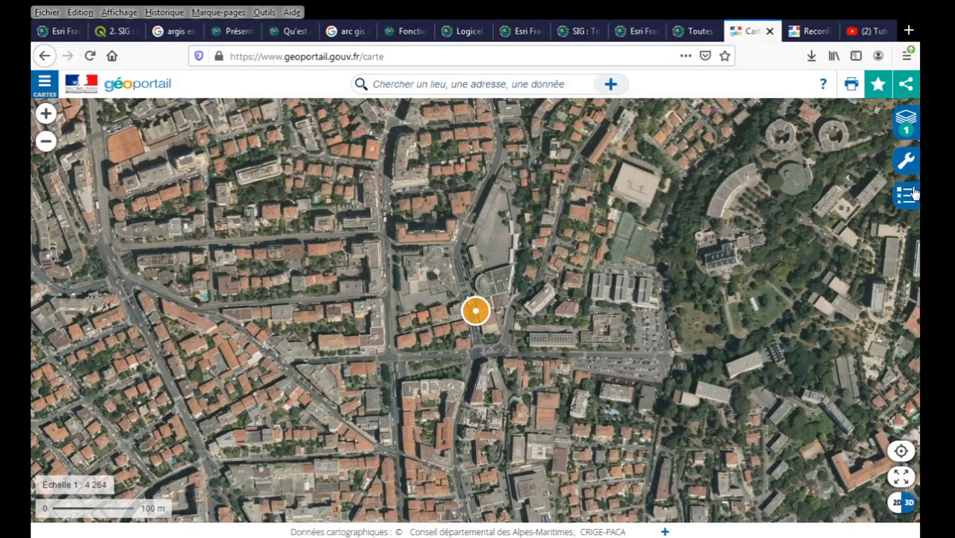
# Open the isochrone calculator via Outils > Mesures > Calculer une isochrone.
pyautogui.click(907, 166)
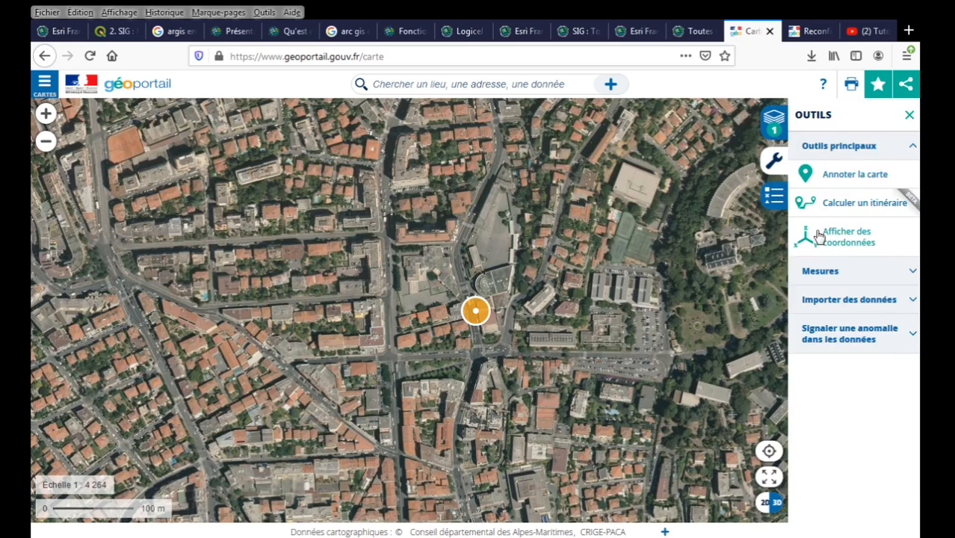
pyautogui.click(914, 274)
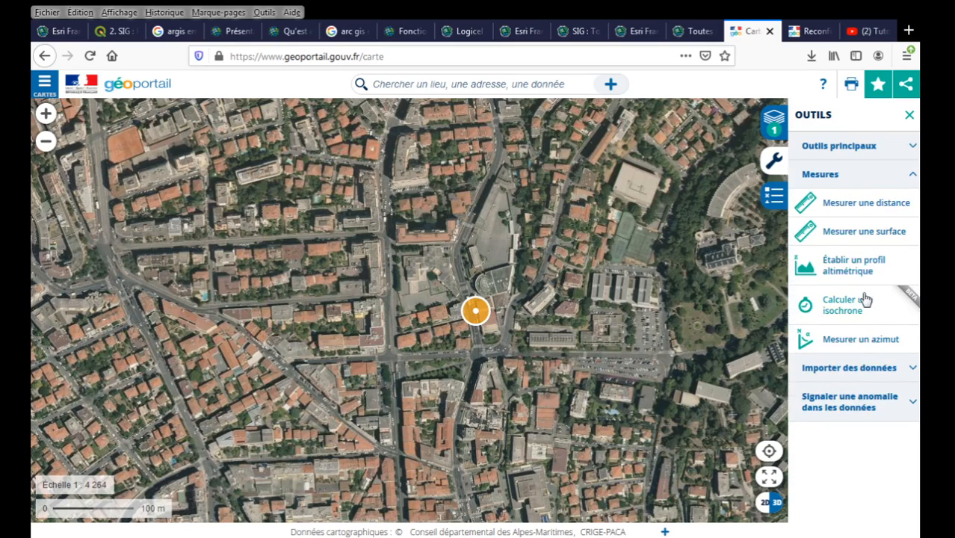
pyautogui.click(863, 302)
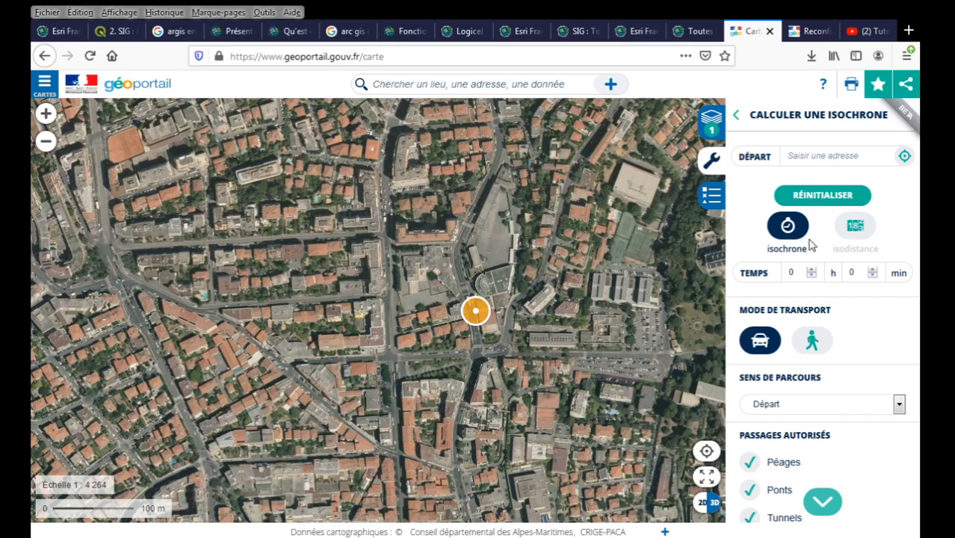
# Set a 20 km walking isodistance departing from the address marker at 43.7163 / 7.2626.
pyautogui.click(858, 232)
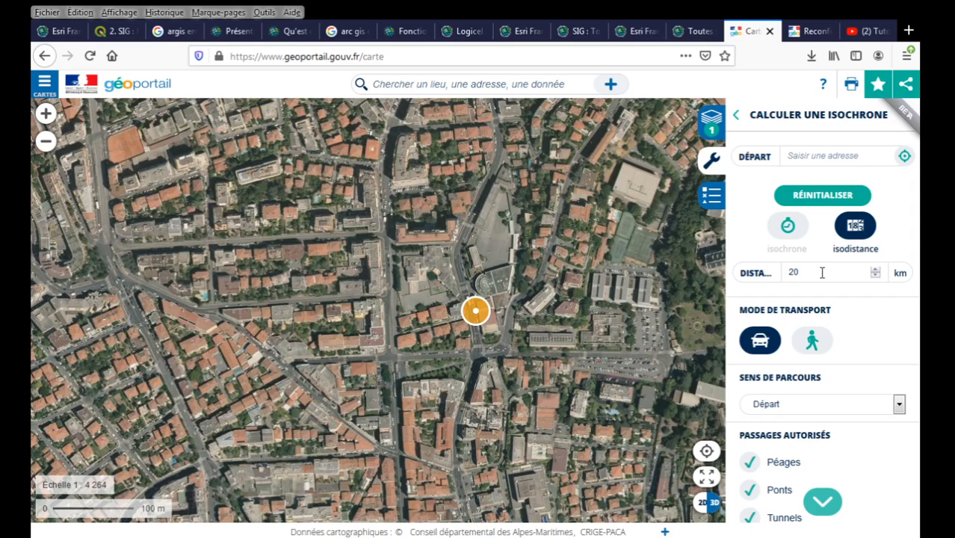
pyautogui.click(813, 342)
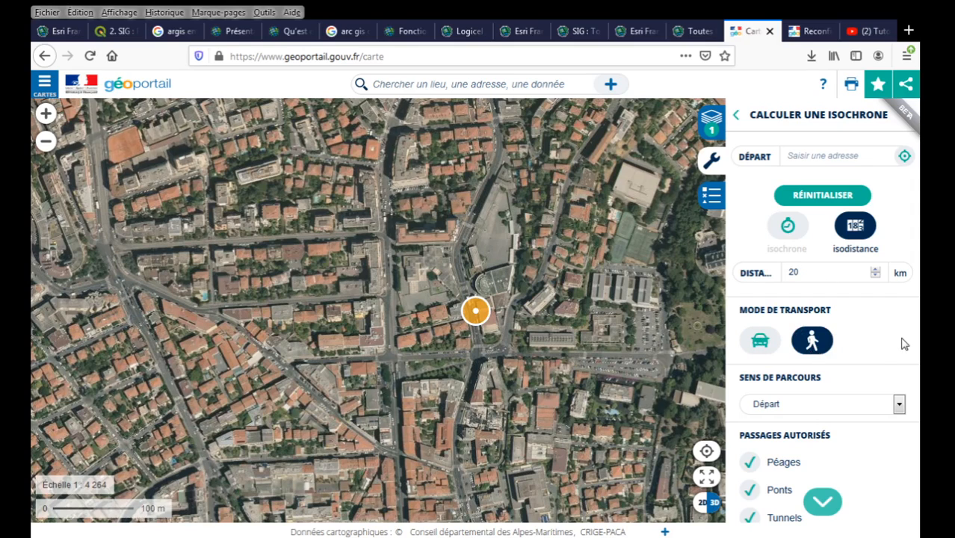
pyautogui.scroll(-3, 902, 334)
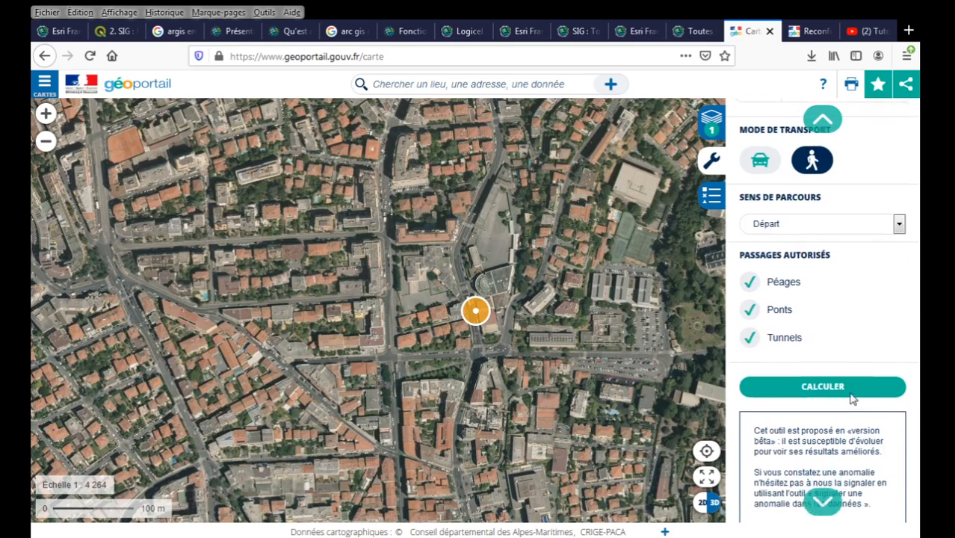
pyautogui.click(836, 380)
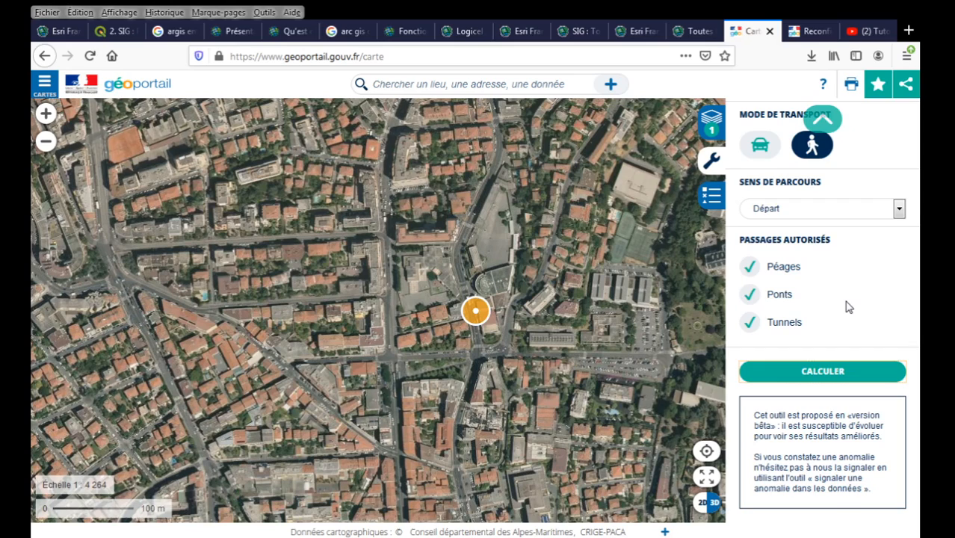
pyautogui.scroll(1, 849, 306)
pyautogui.scroll(4, 849, 306)
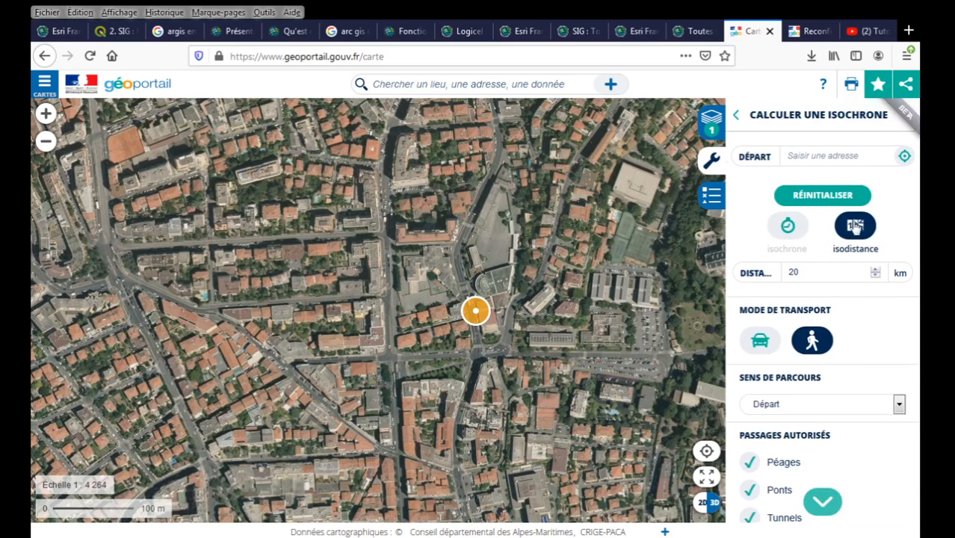
pyautogui.click(904, 156)
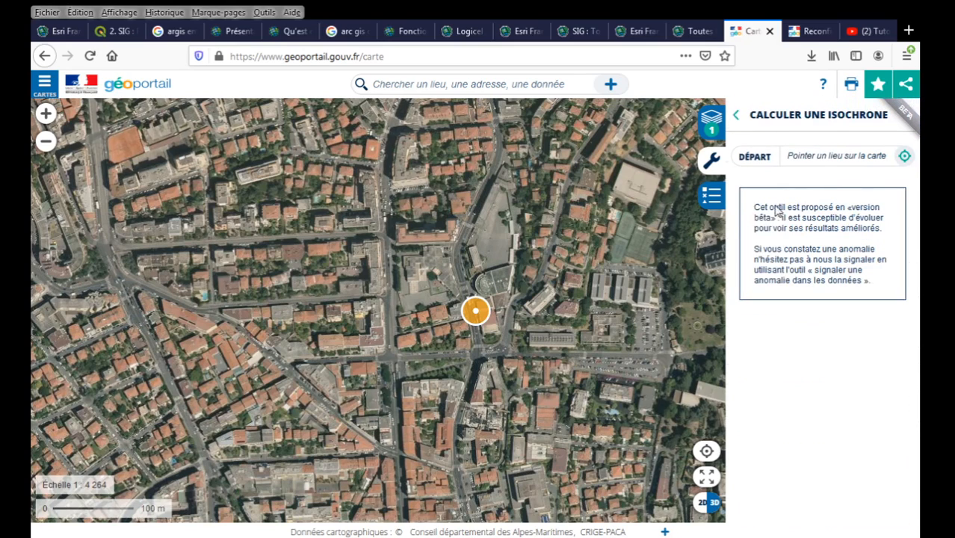
pyautogui.click(472, 314)
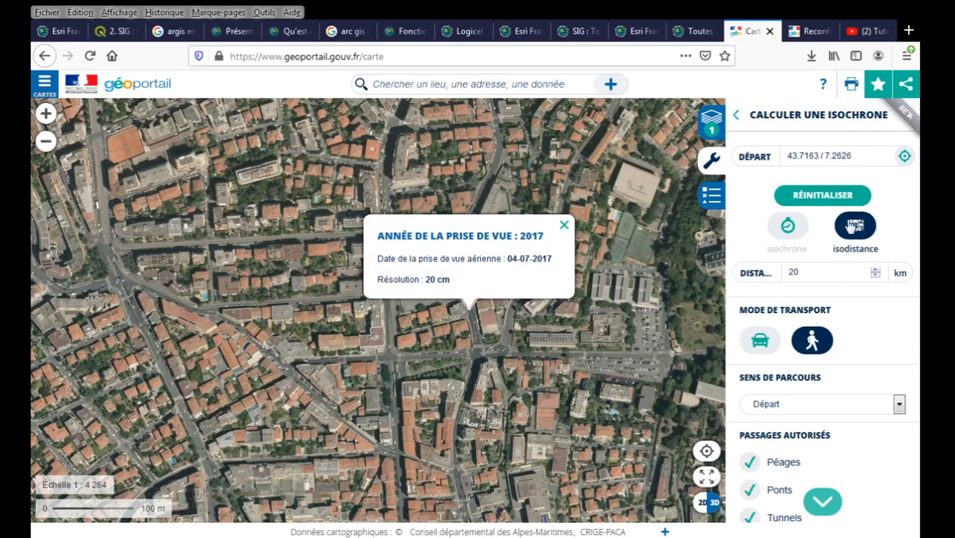
# Calculate the 20 km walking zone and close the 'Année de la prise de vue' popup.
pyautogui.scroll(-4, 883, 324)
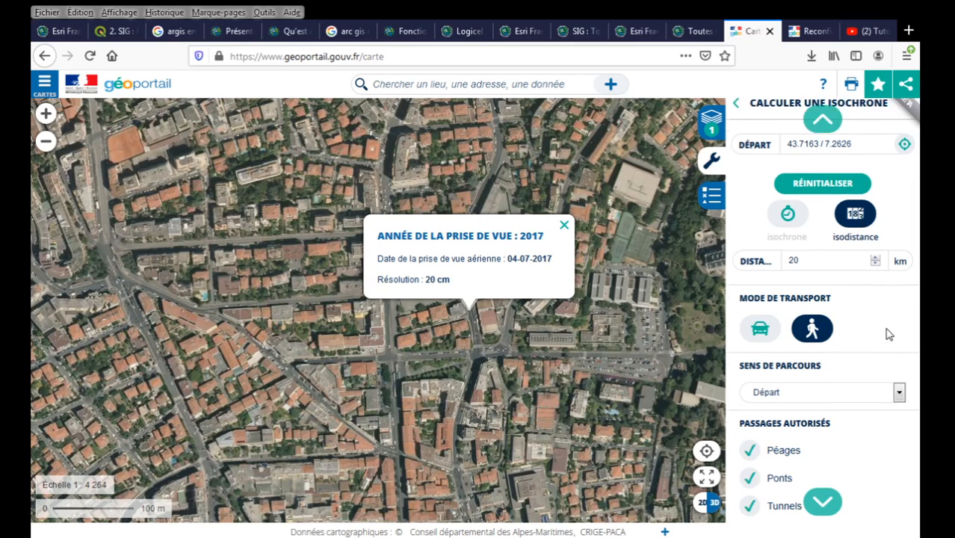
pyautogui.scroll(-1, 880, 343)
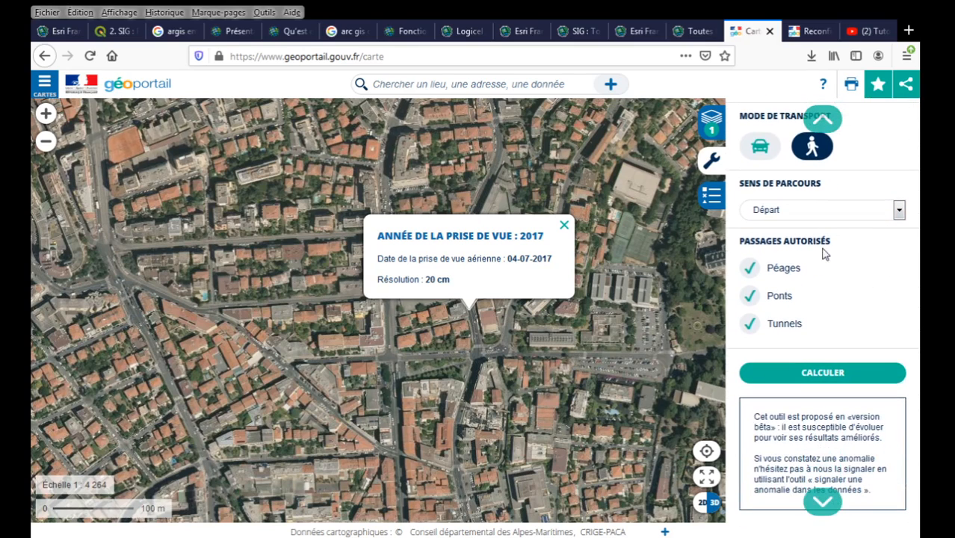
pyautogui.click(851, 370)
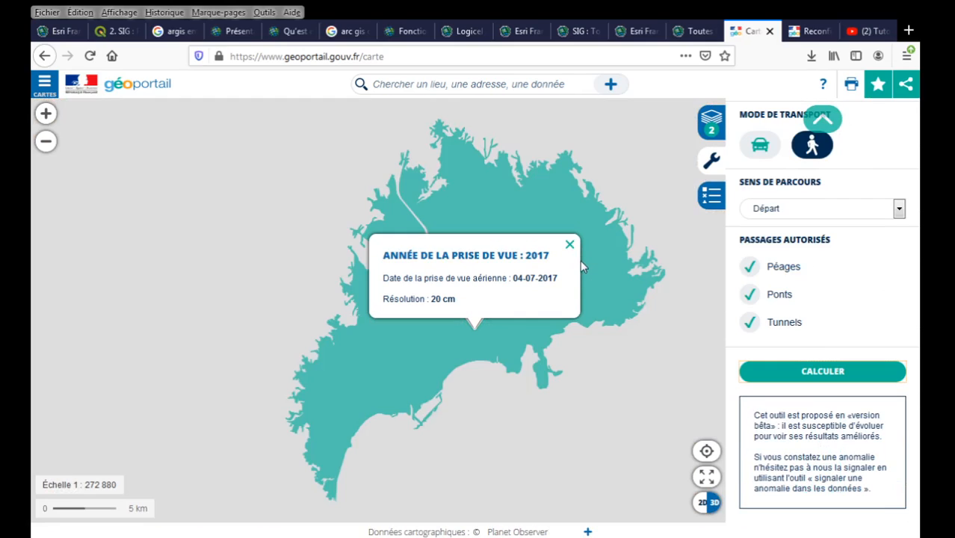
pyautogui.scroll(1, 858, 299)
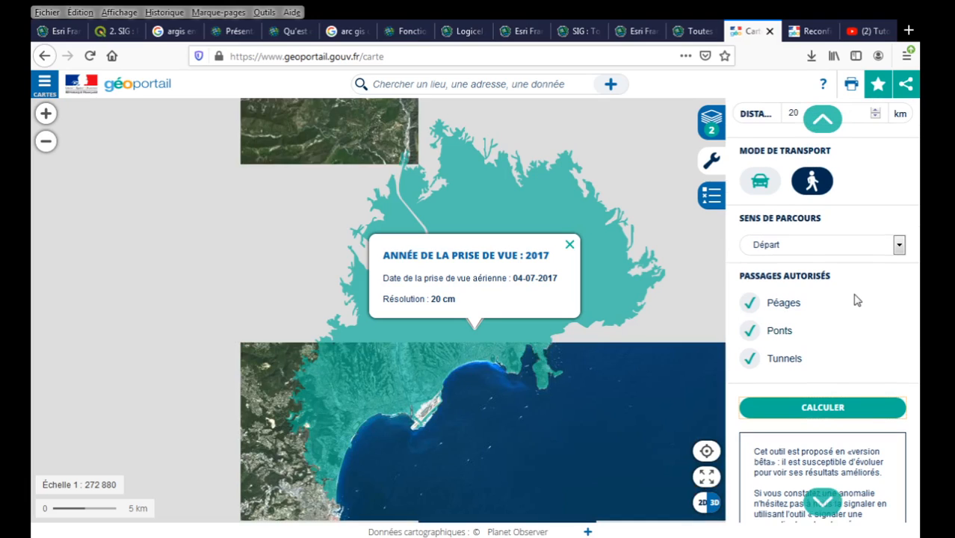
pyautogui.scroll(4, 857, 300)
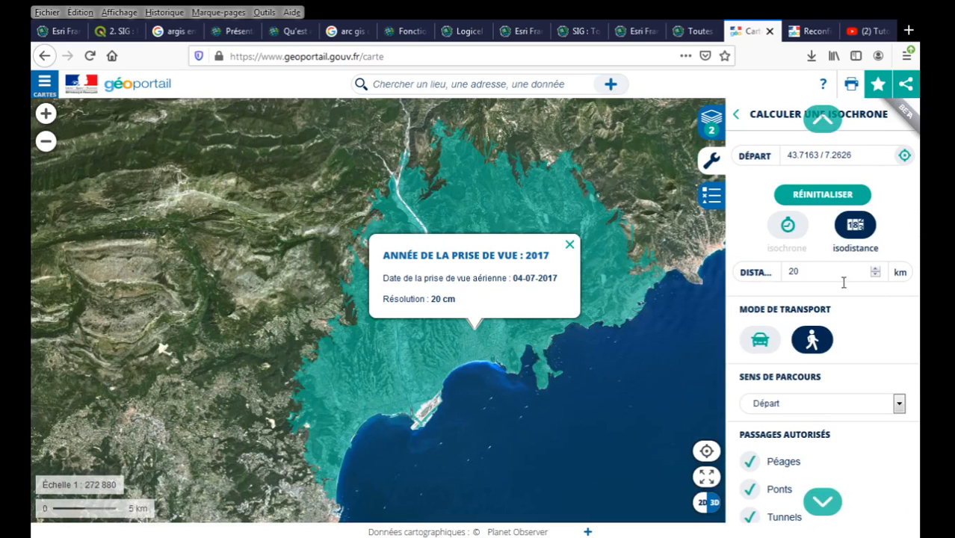
pyautogui.click(570, 246)
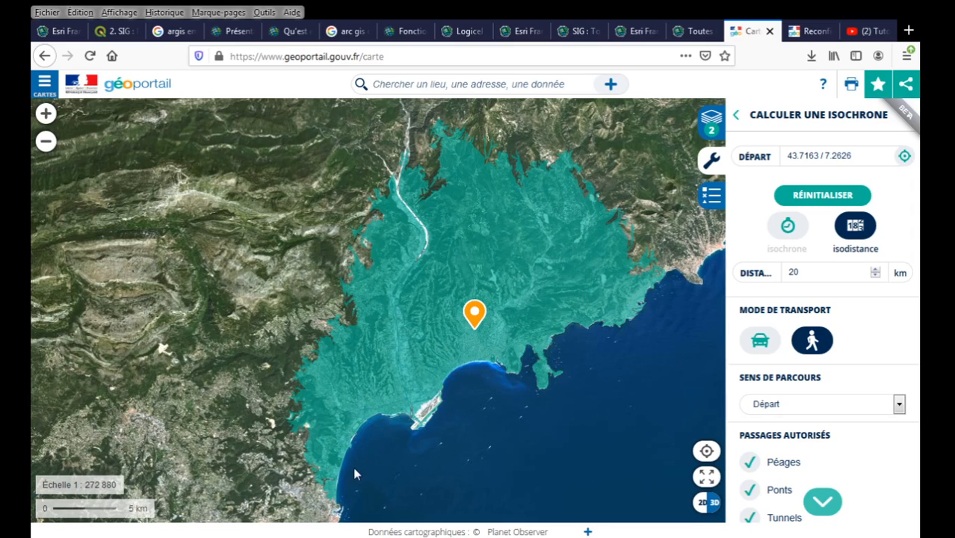
pyautogui.click(811, 33)
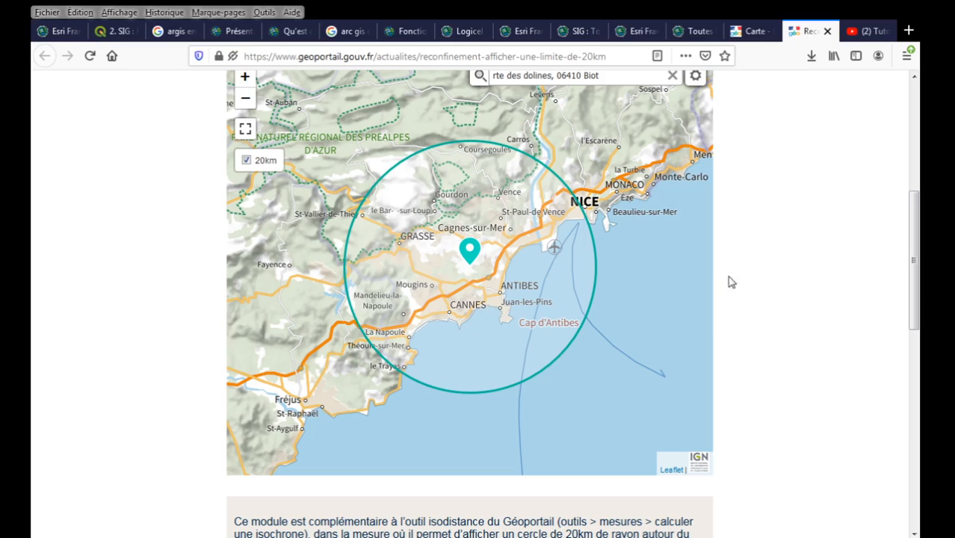
pyautogui.click(754, 33)
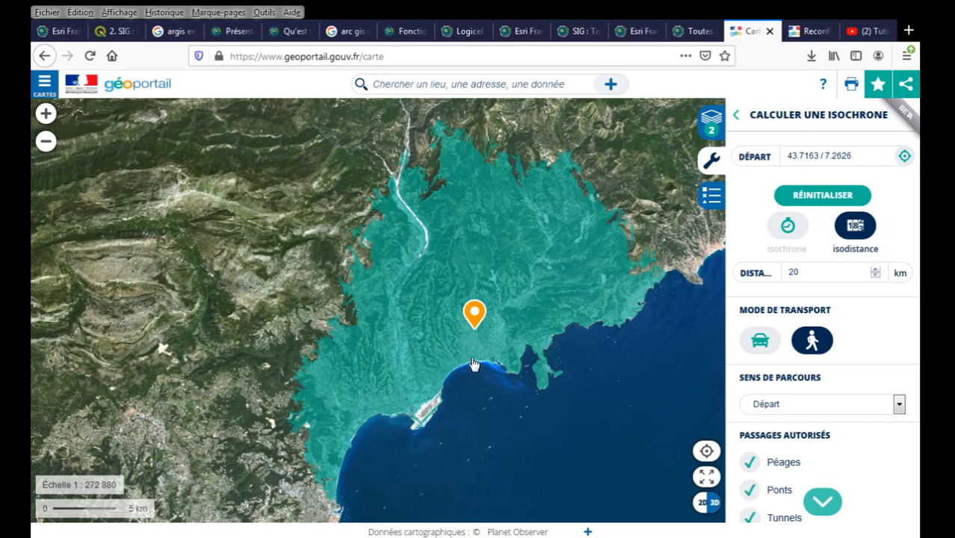
pyautogui.scroll(1, 471, 365)
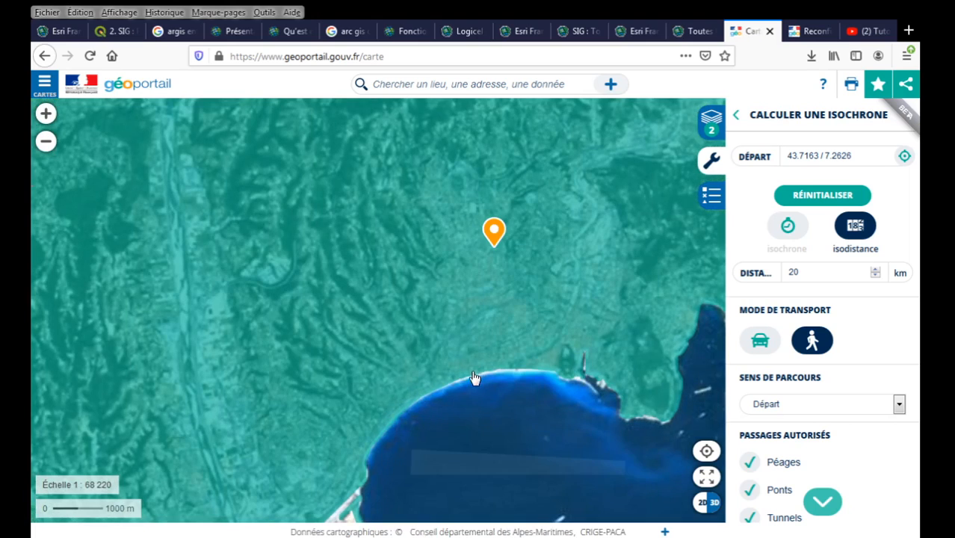
pyautogui.scroll(-1, 463, 310)
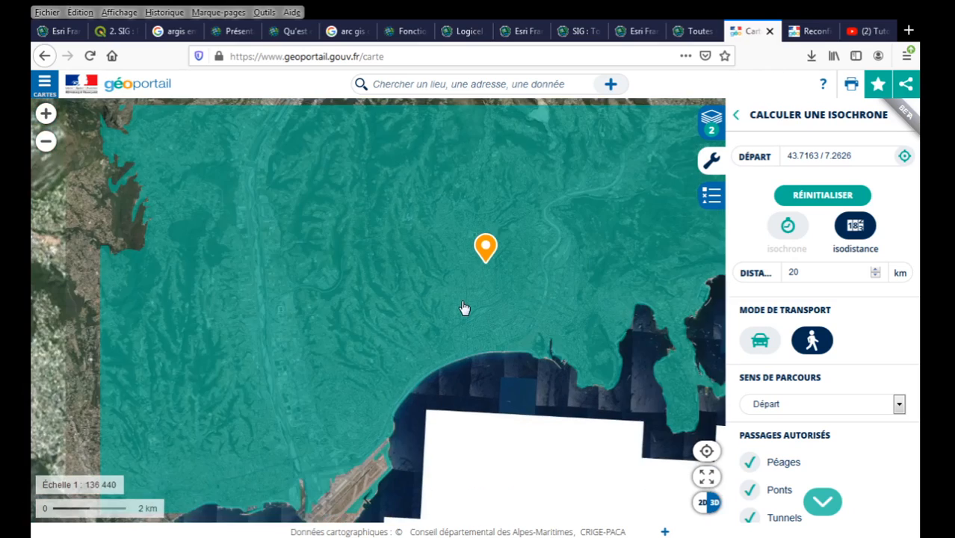
pyautogui.scroll(-1, 464, 307)
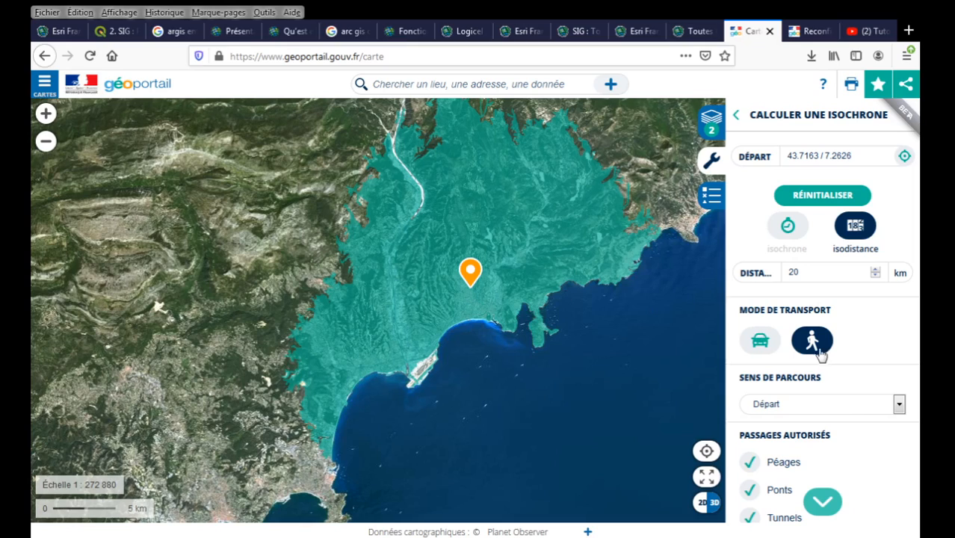
# Compute the 20 km isodistance zone with car as the transport mode.
pyautogui.click(760, 341)
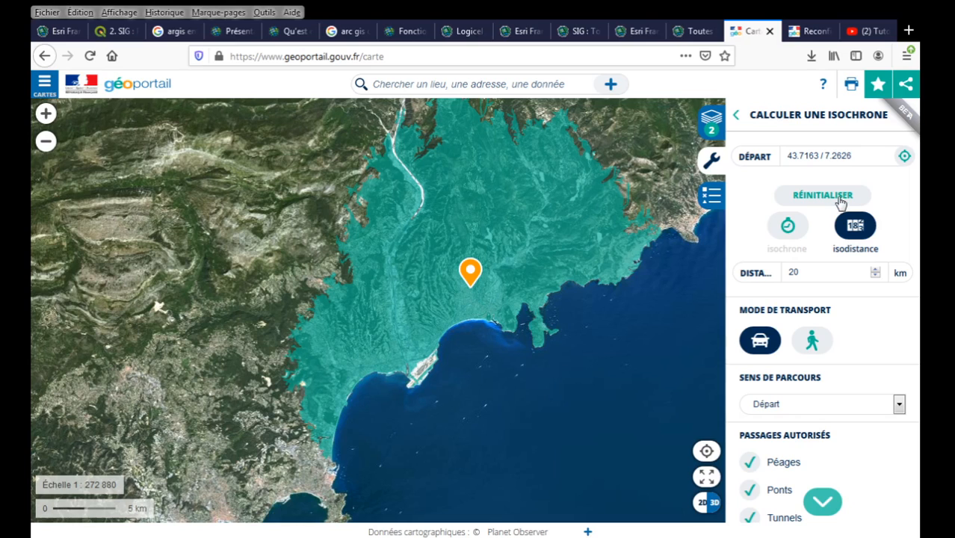
pyautogui.scroll(-5, 888, 370)
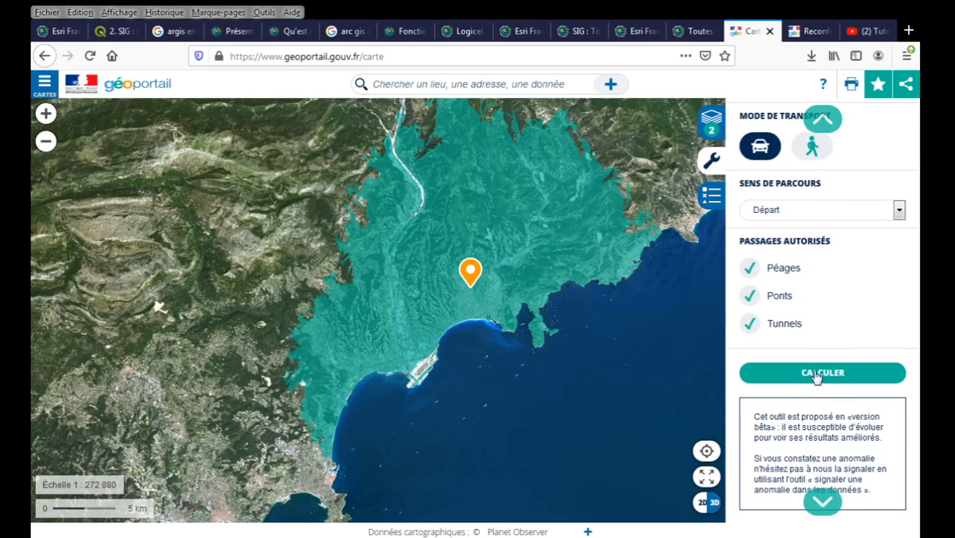
pyautogui.click(817, 376)
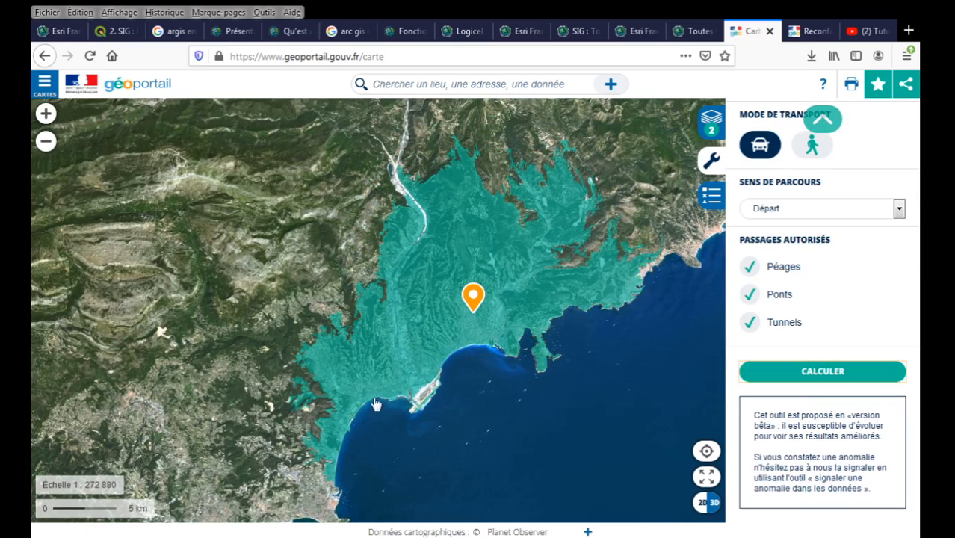
pyautogui.scroll(3, 844, 312)
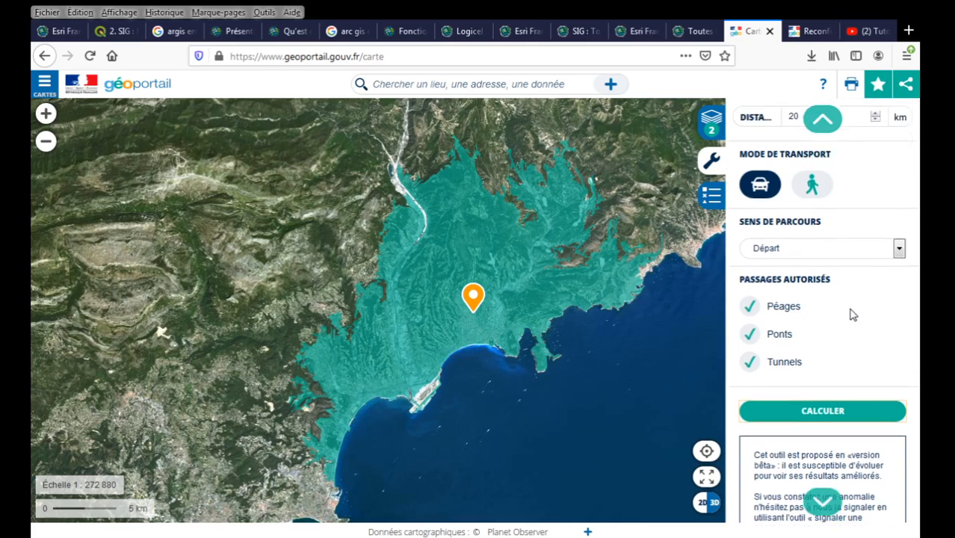
pyautogui.scroll(2, 822, 277)
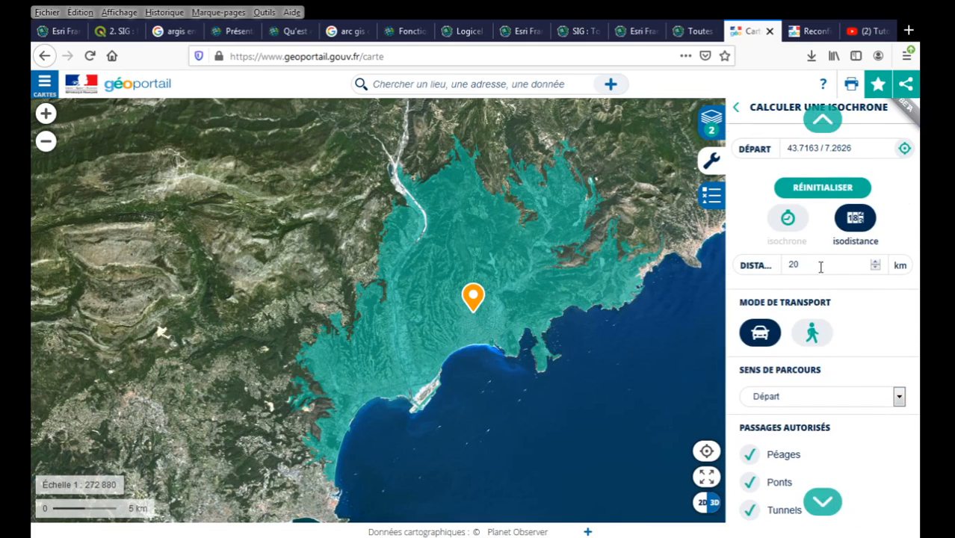
# Switch the transport mode back to walking and recompute the 20 km isodistance zone.
pyautogui.click(813, 340)
pyautogui.scroll(-5, 848, 342)
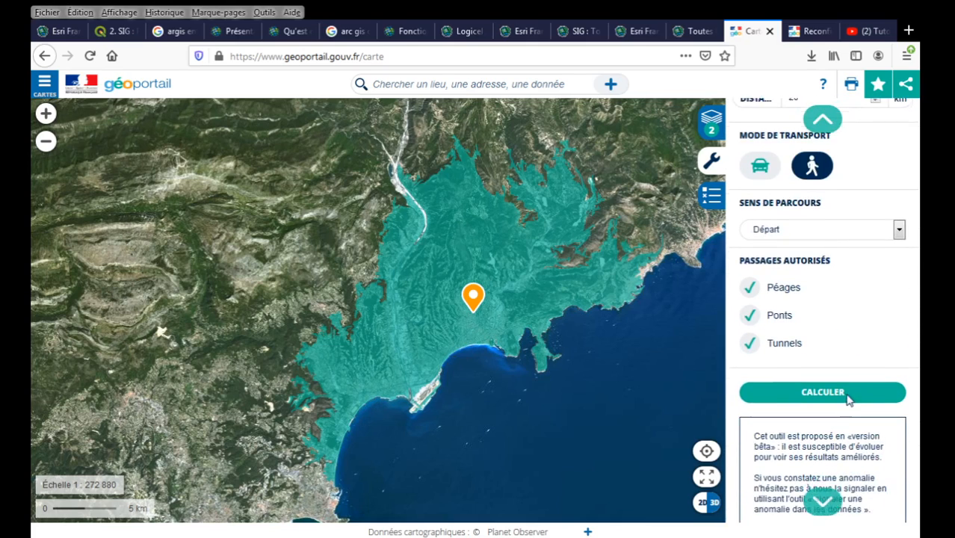
pyautogui.click(822, 388)
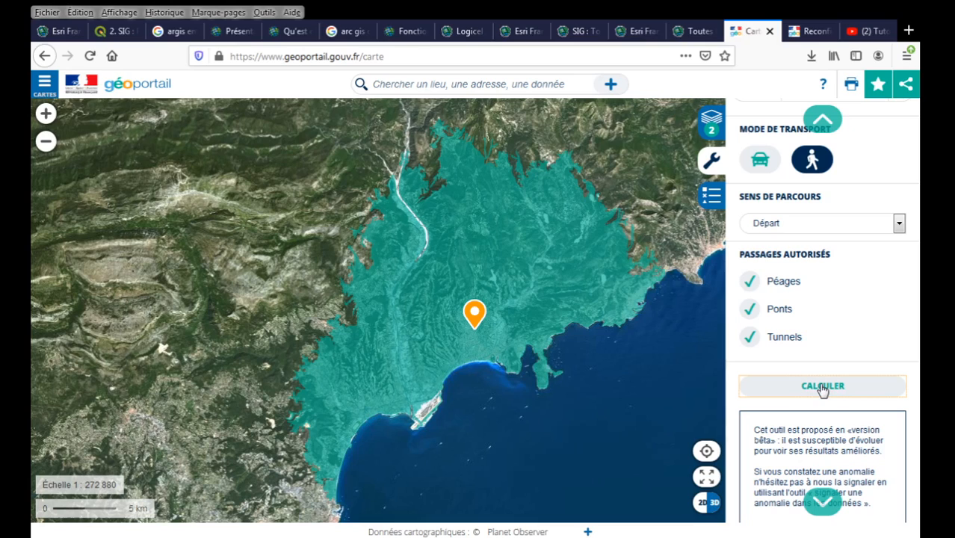
pyautogui.click(820, 391)
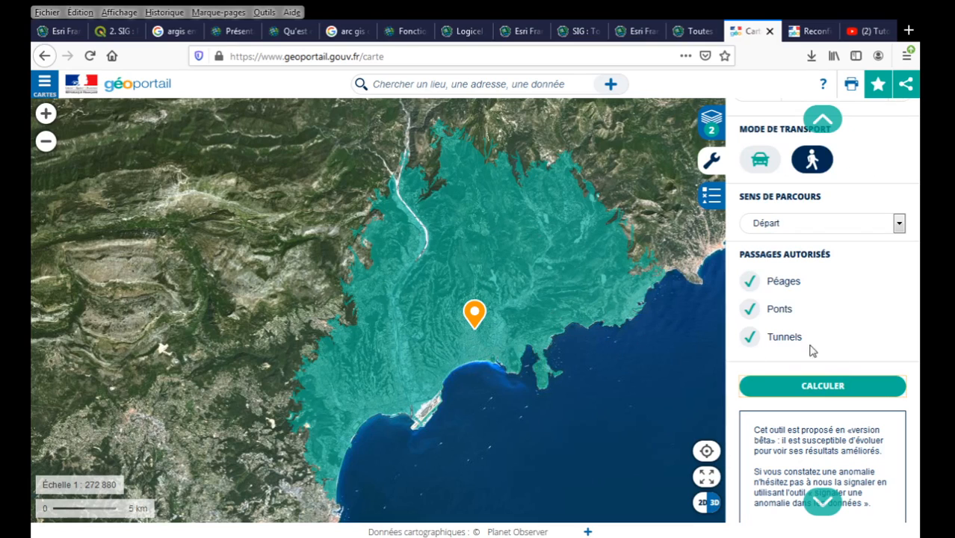
pyautogui.scroll(-1, 902, 334)
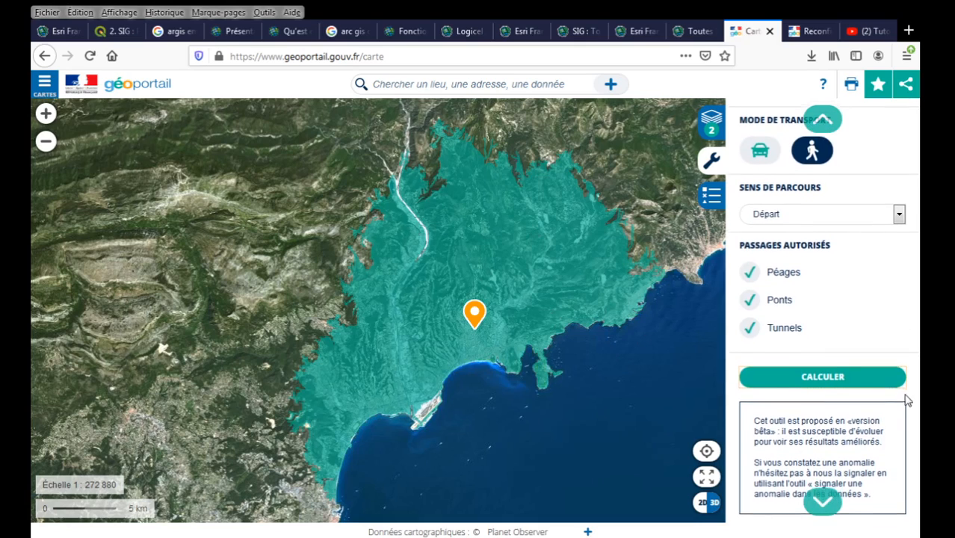
pyautogui.scroll(3, 906, 421)
pyautogui.scroll(2, 904, 411)
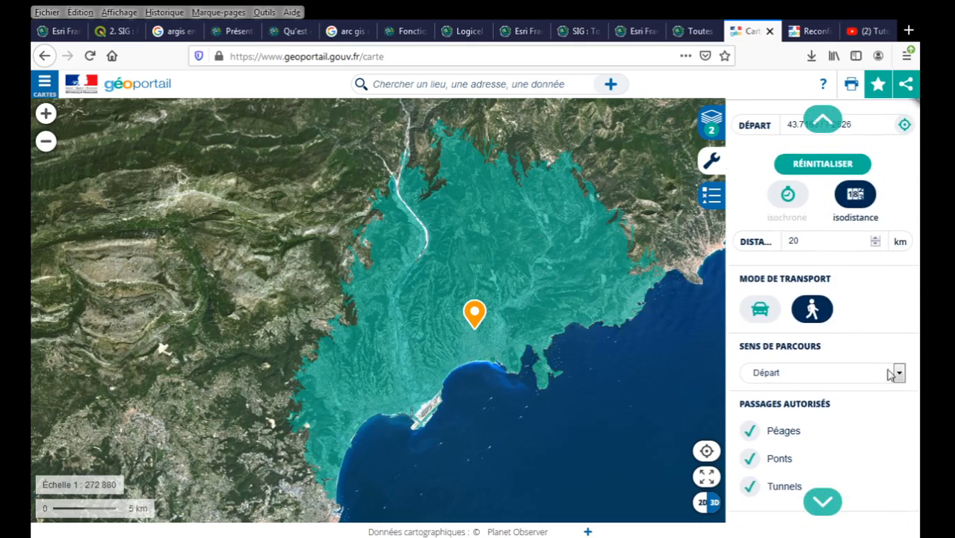
# Glance at the Reconfinement article tab, then return to the isodistance map.
pyautogui.click(815, 31)
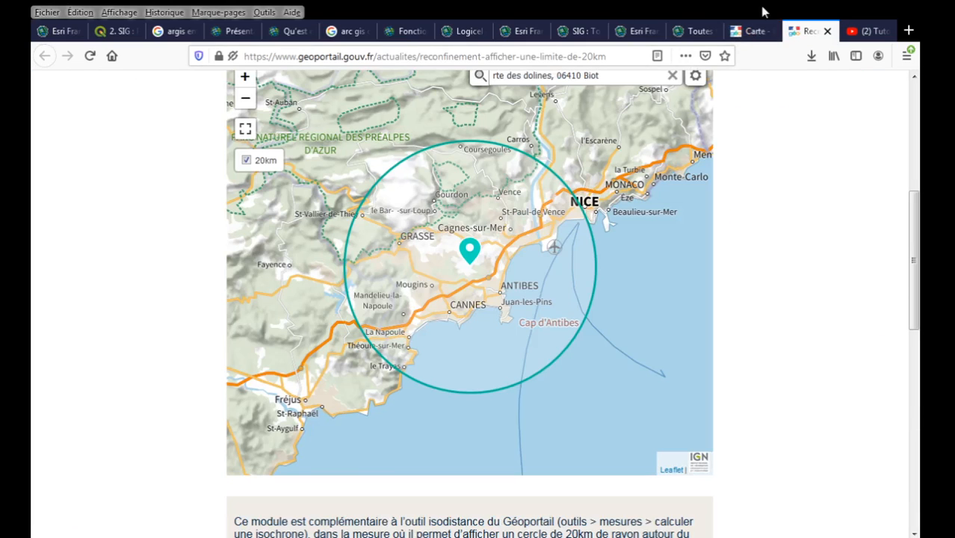
pyautogui.click(746, 32)
pyautogui.scroll(-5, 822, 261)
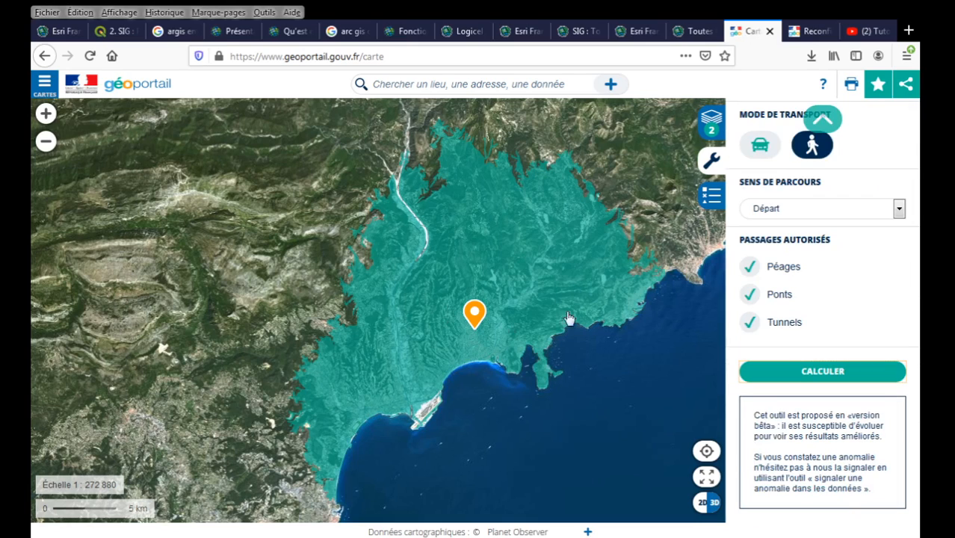
pyautogui.scroll(2, 852, 318)
pyautogui.scroll(3, 872, 326)
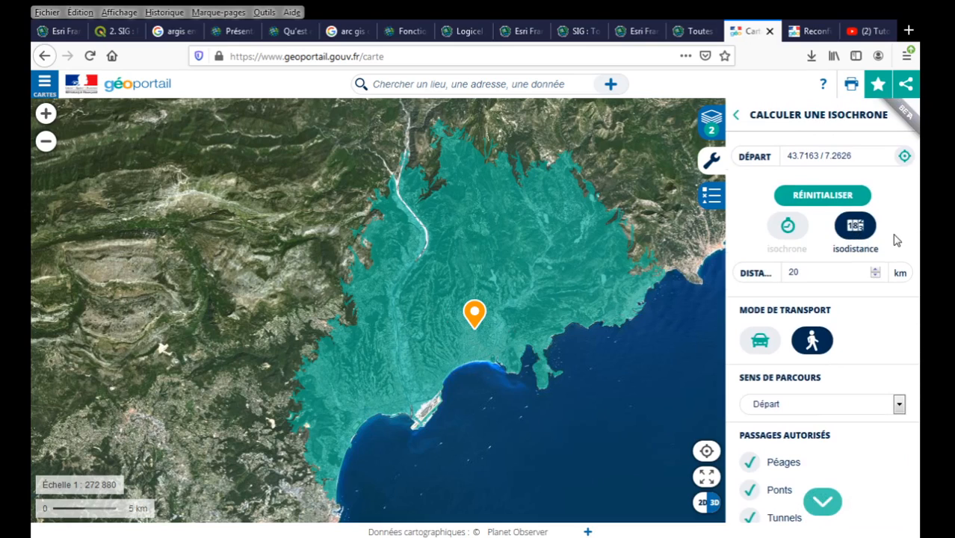
# Reset the isochrone form and place a new departure point in central Nice at 43.7037 / 7.2629.
pyautogui.click(842, 196)
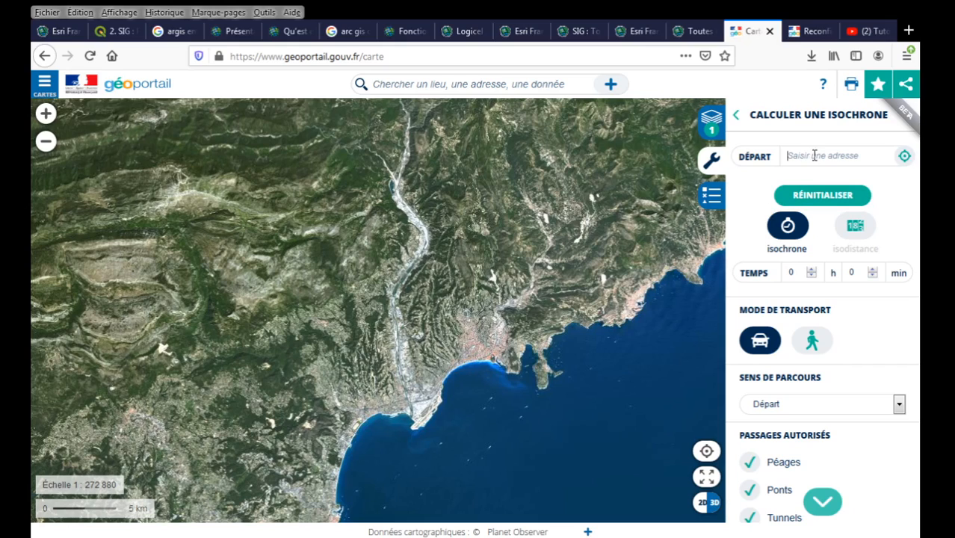
pyautogui.click(904, 155)
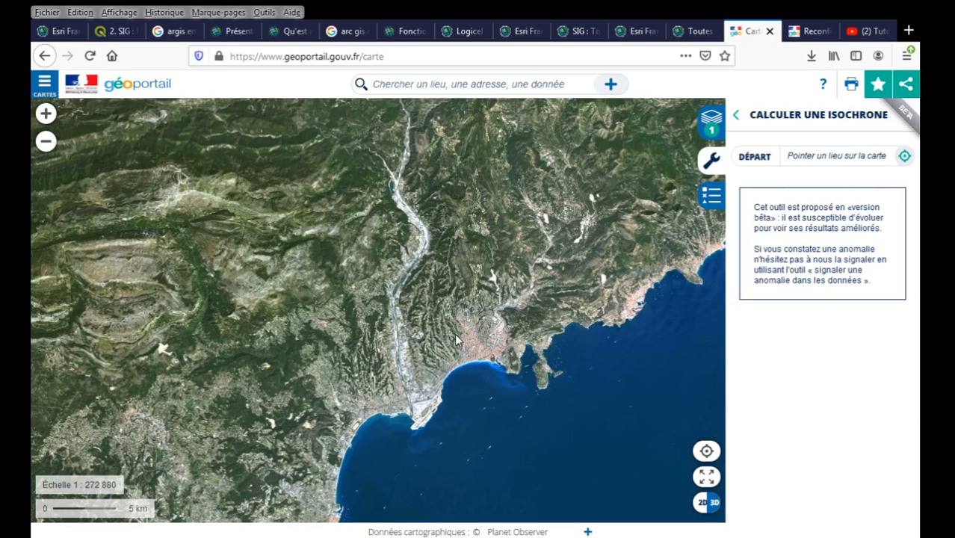
pyautogui.scroll(2, 452, 338)
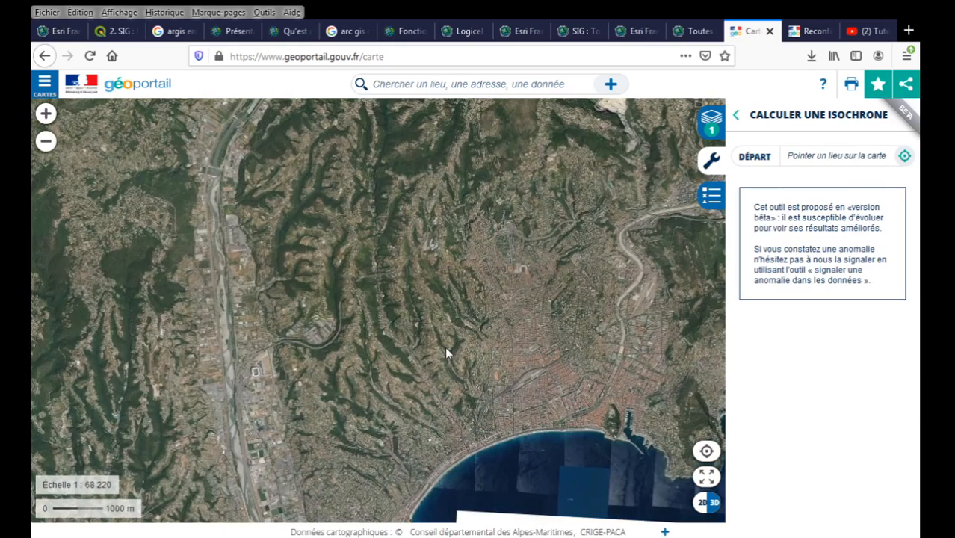
pyautogui.scroll(1, 515, 354)
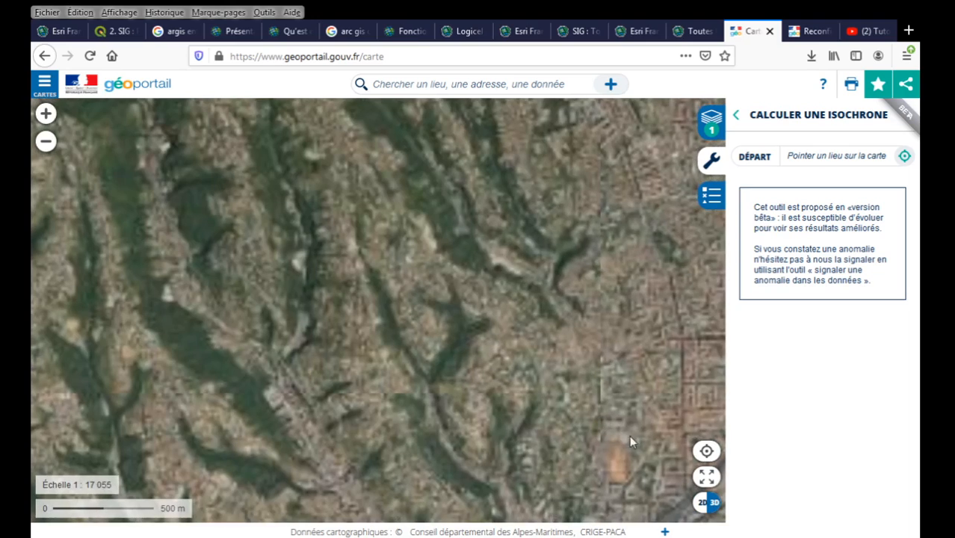
pyautogui.moveTo(504, 339); pyautogui.dragTo(352, 253)
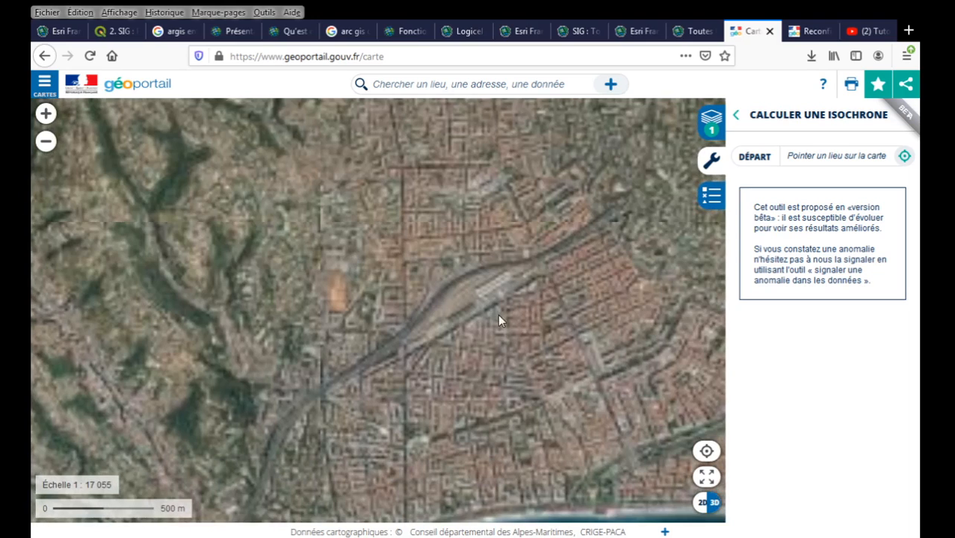
pyautogui.click(513, 313)
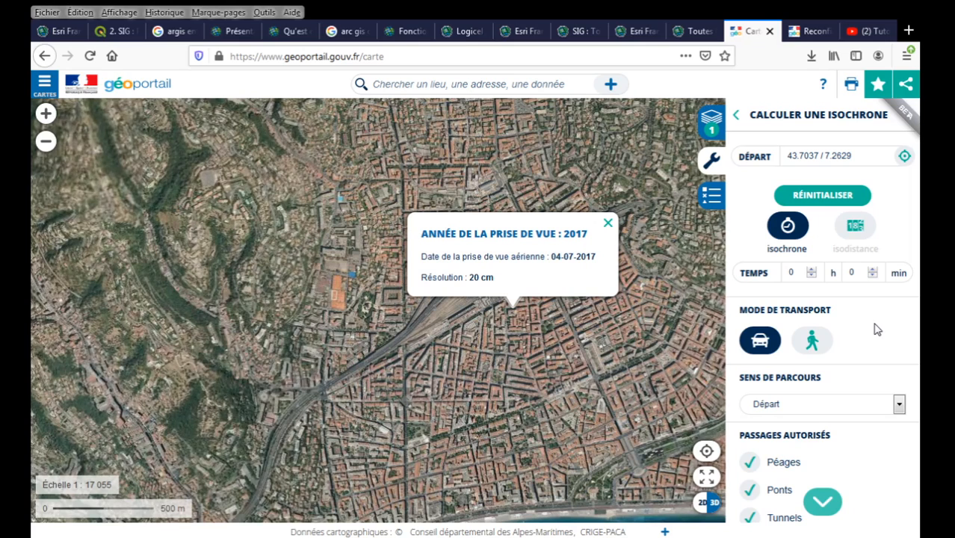
# Set the calculation to a 20 km isodistance in pedestrian (walking) mode.
pyautogui.scroll(-3, 867, 323)
pyautogui.scroll(2, 864, 319)
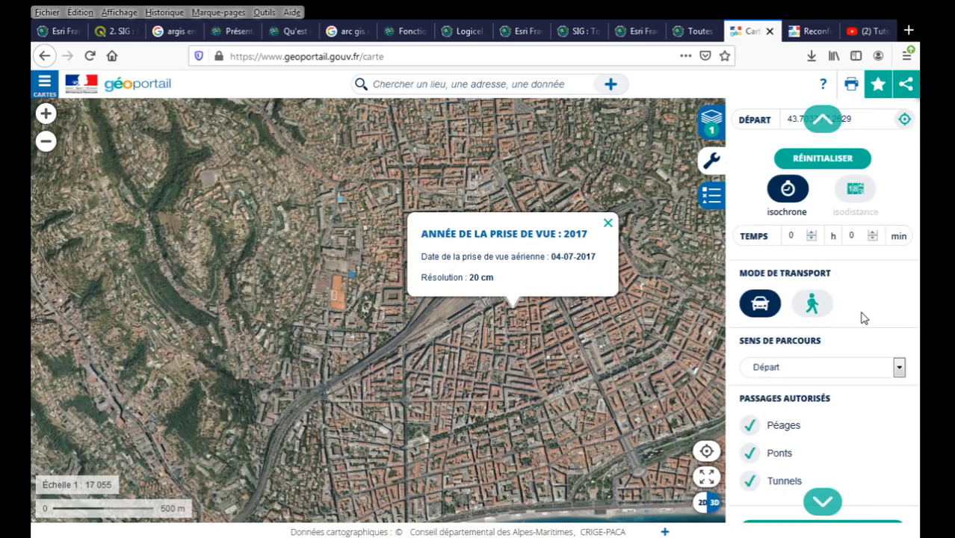
pyautogui.scroll(1, 862, 317)
pyautogui.click(855, 225)
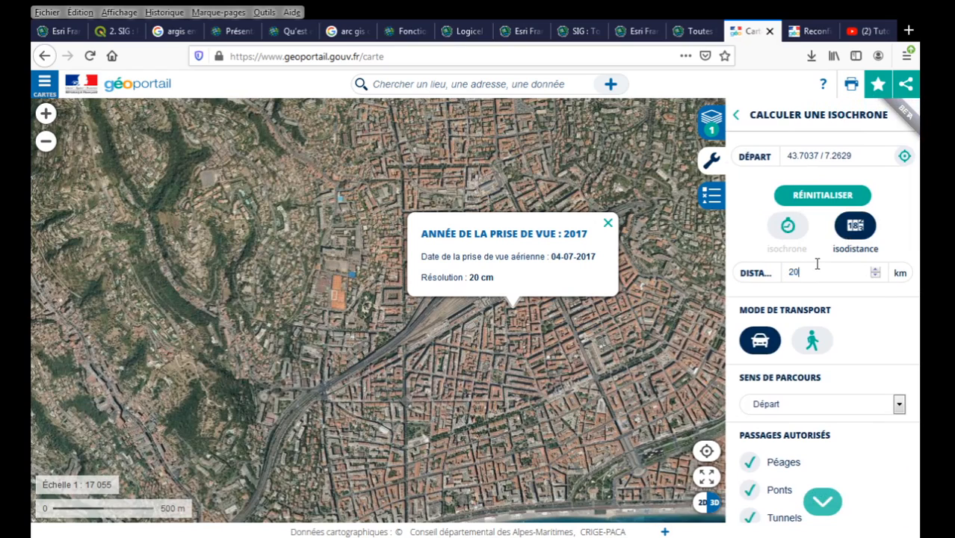
pyautogui.click(812, 342)
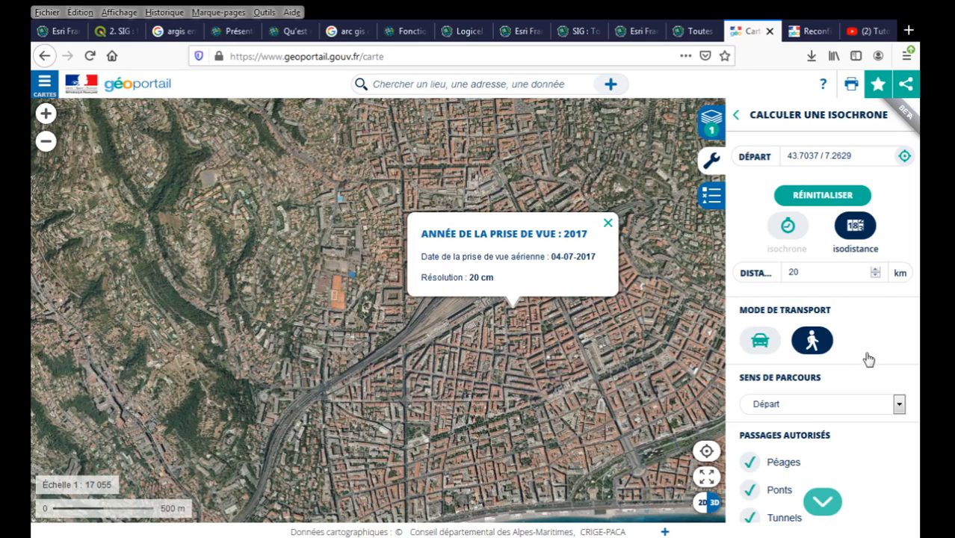
# Calculate the walking zone, close the aerial-photo popup, and bring up the YouTube channel videos.
pyautogui.scroll(-3, 868, 366)
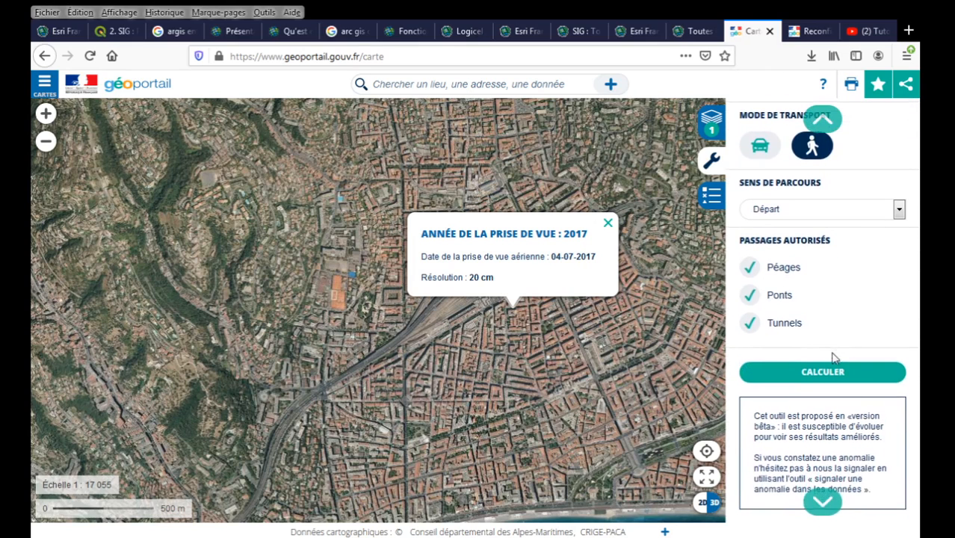
pyautogui.click(827, 372)
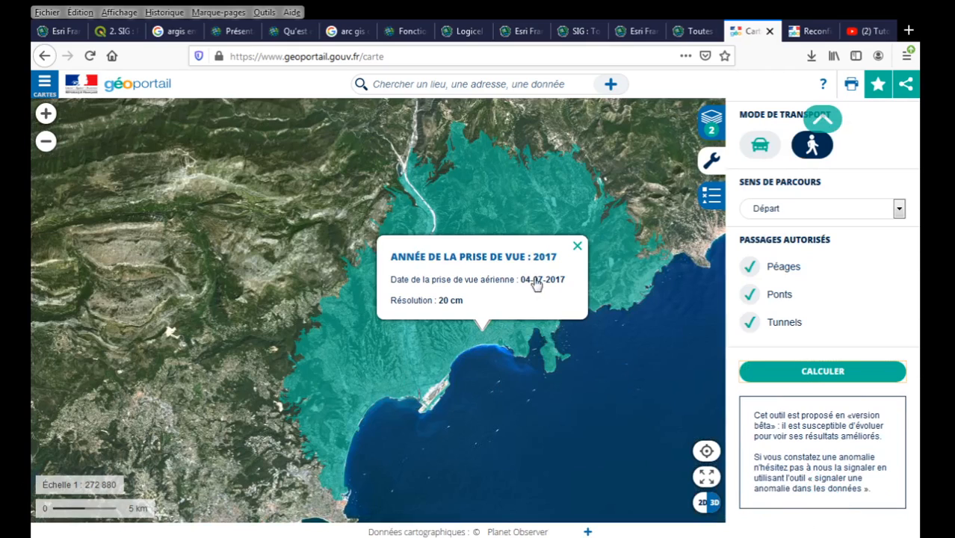
pyautogui.click(578, 247)
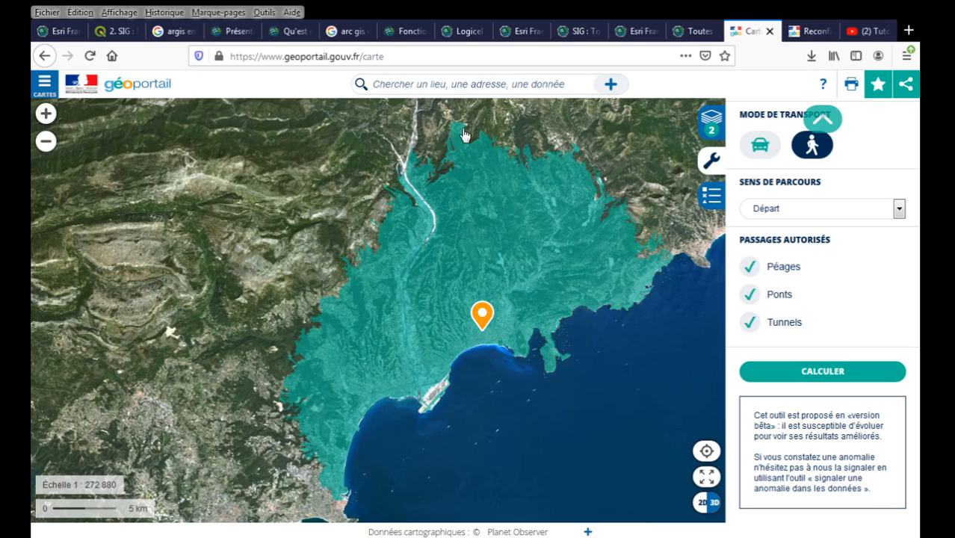
pyautogui.click(861, 34)
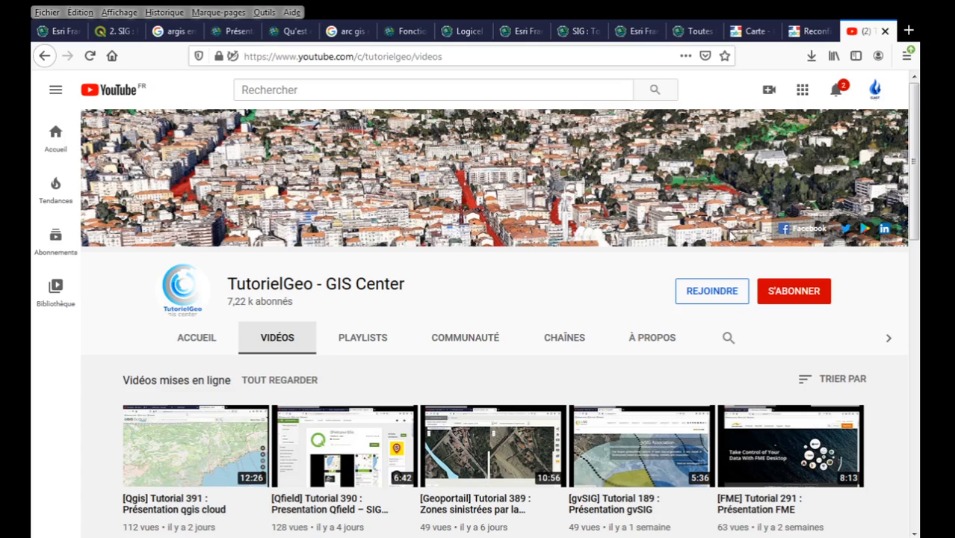
# Scroll through the TutorielGeo - GIS Center latest uploads, from Qgis Tutorial 391 to FME Tutorial 291.
pyautogui.scroll(-1, 868, 281)
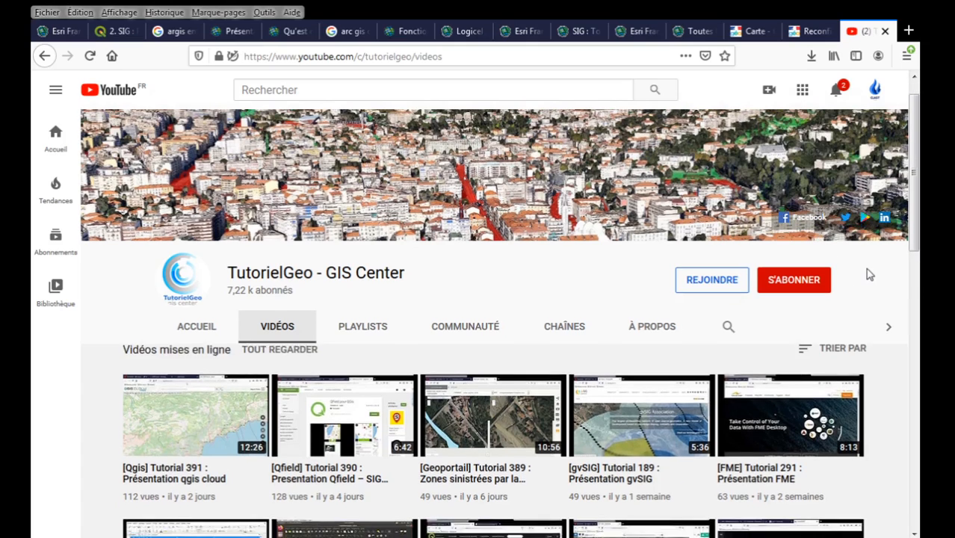
pyautogui.scroll(-3, 867, 275)
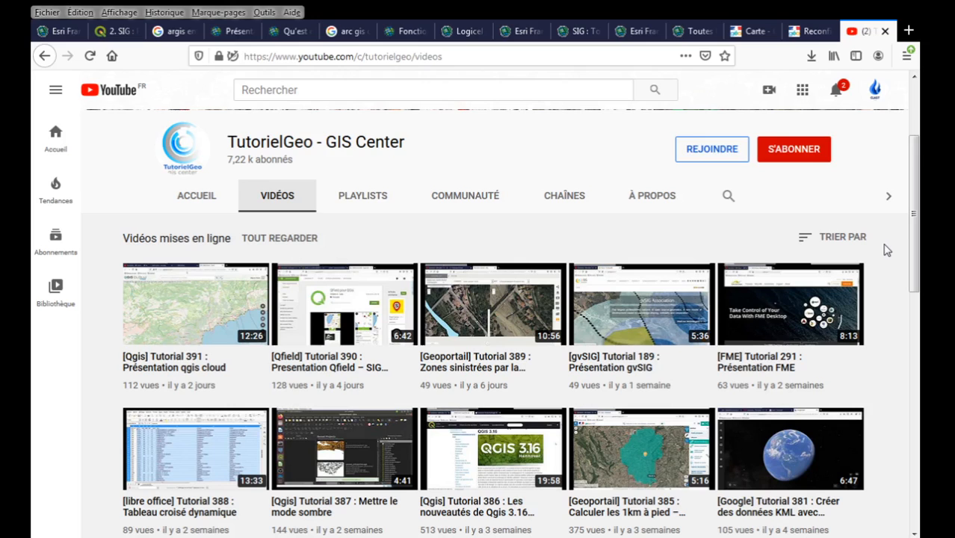
pyautogui.scroll(2, 886, 250)
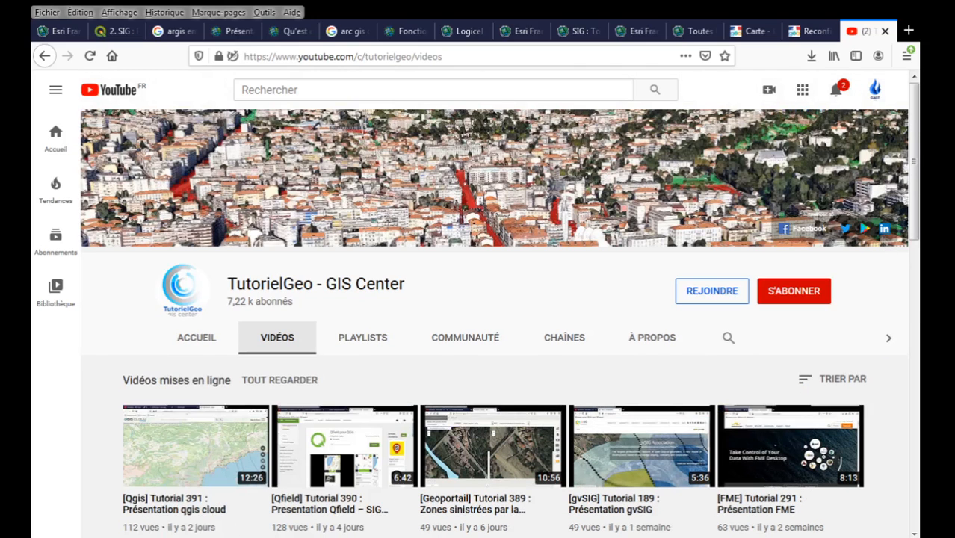